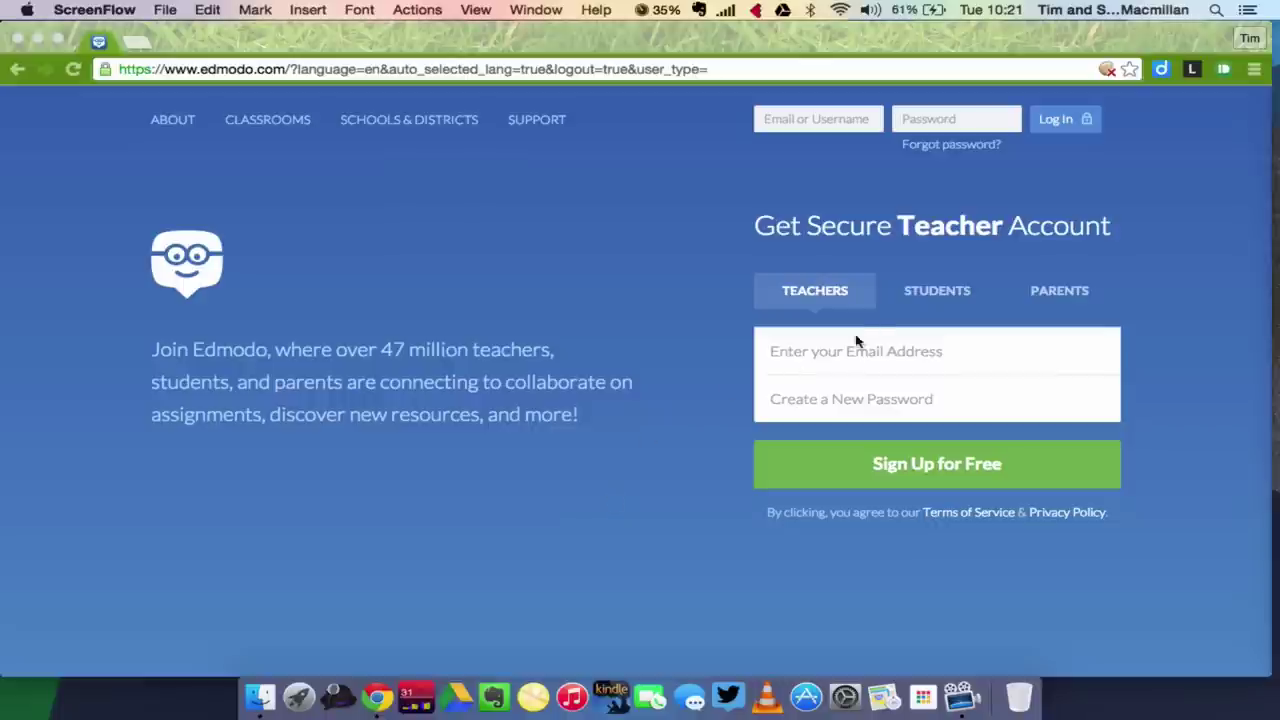
Switch the sign-up form to Students and enter the class group code.
left_click(937, 294)
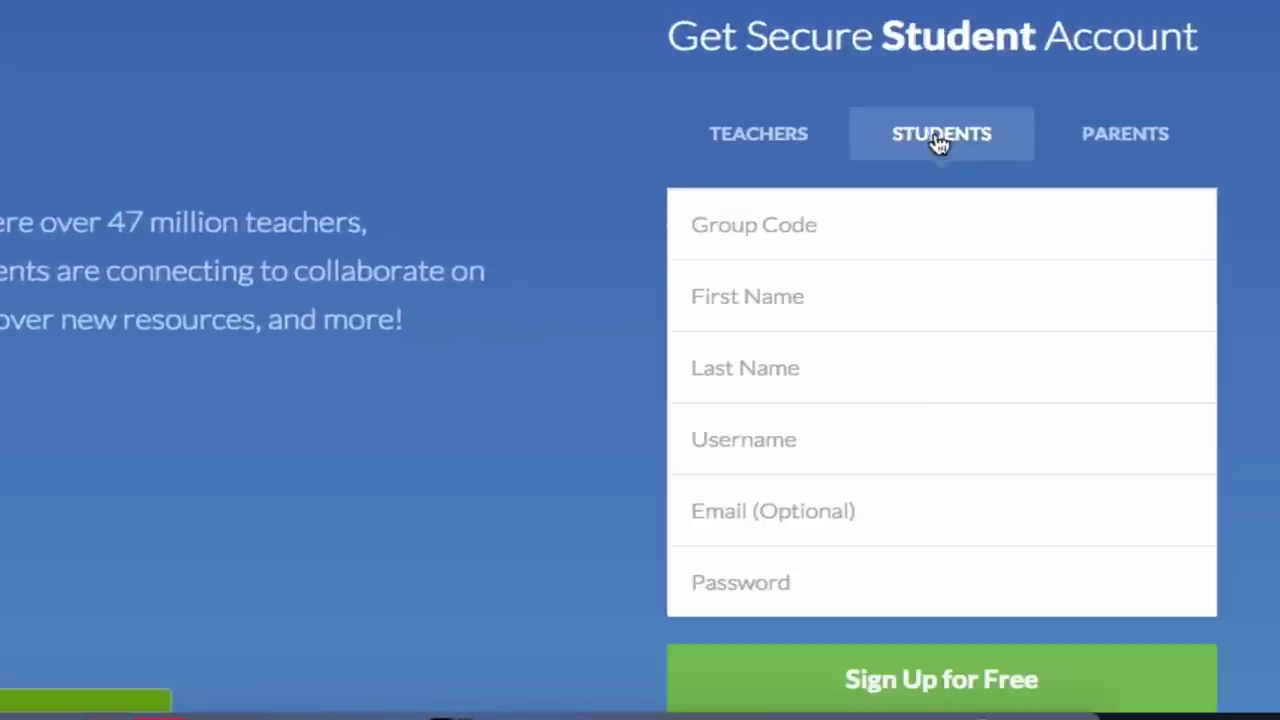
left_click(833, 355)
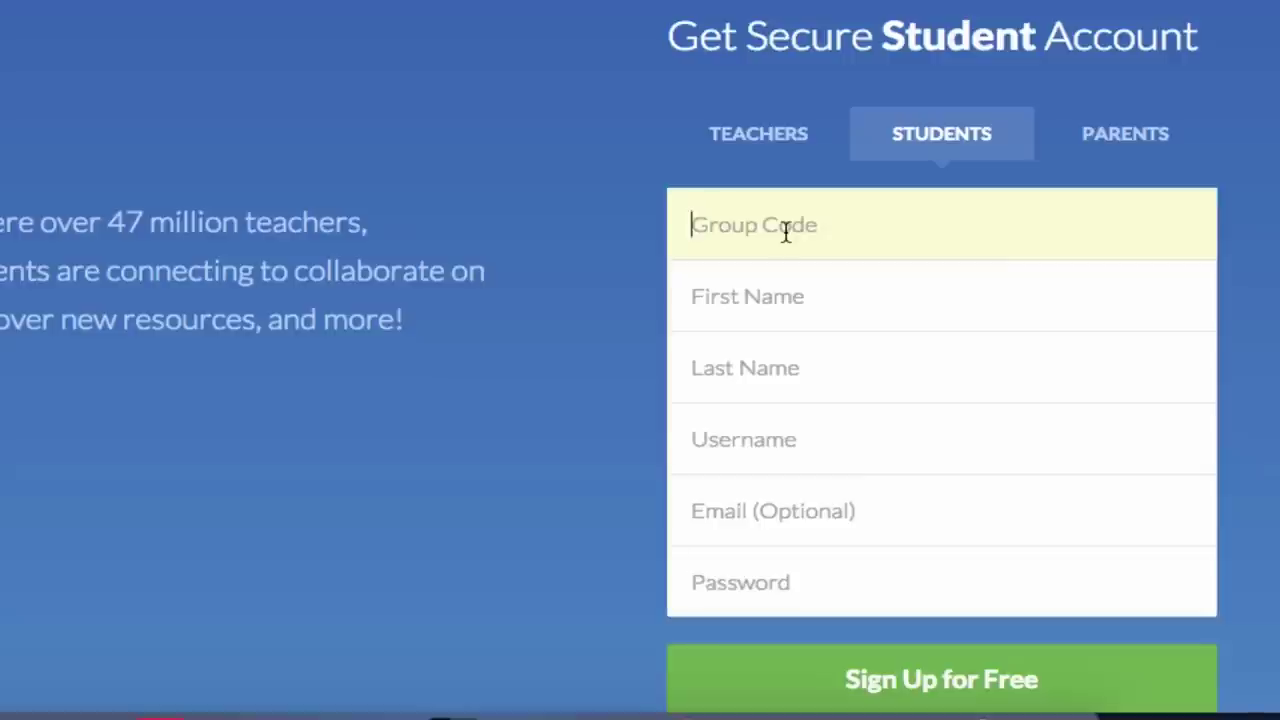
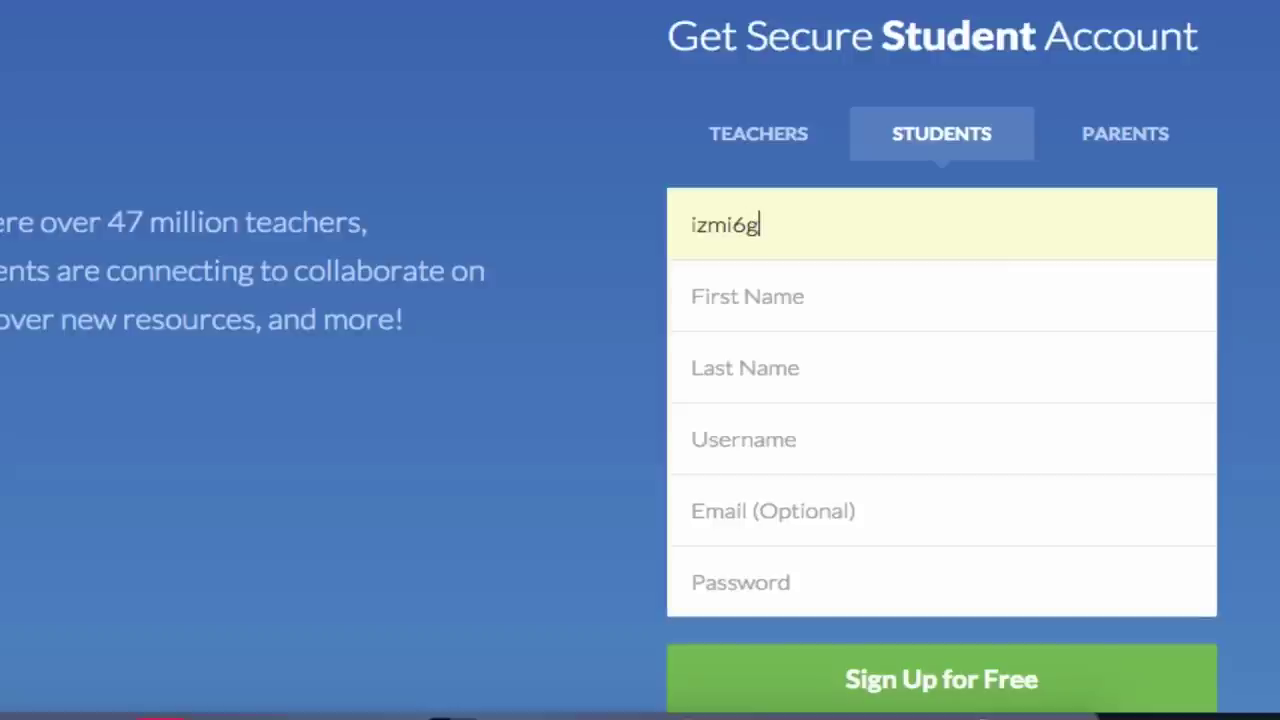
Fill in the student's first name, last name and a username.
left_click(756, 300)
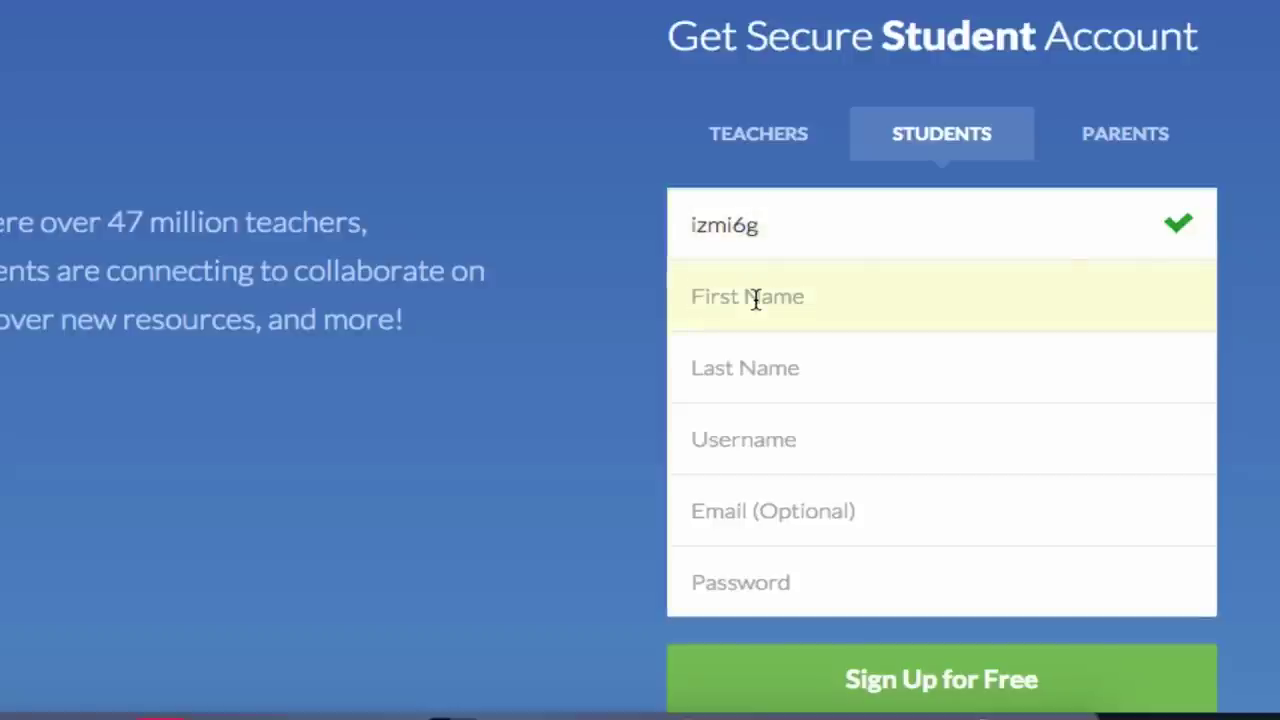
left_click(745, 367)
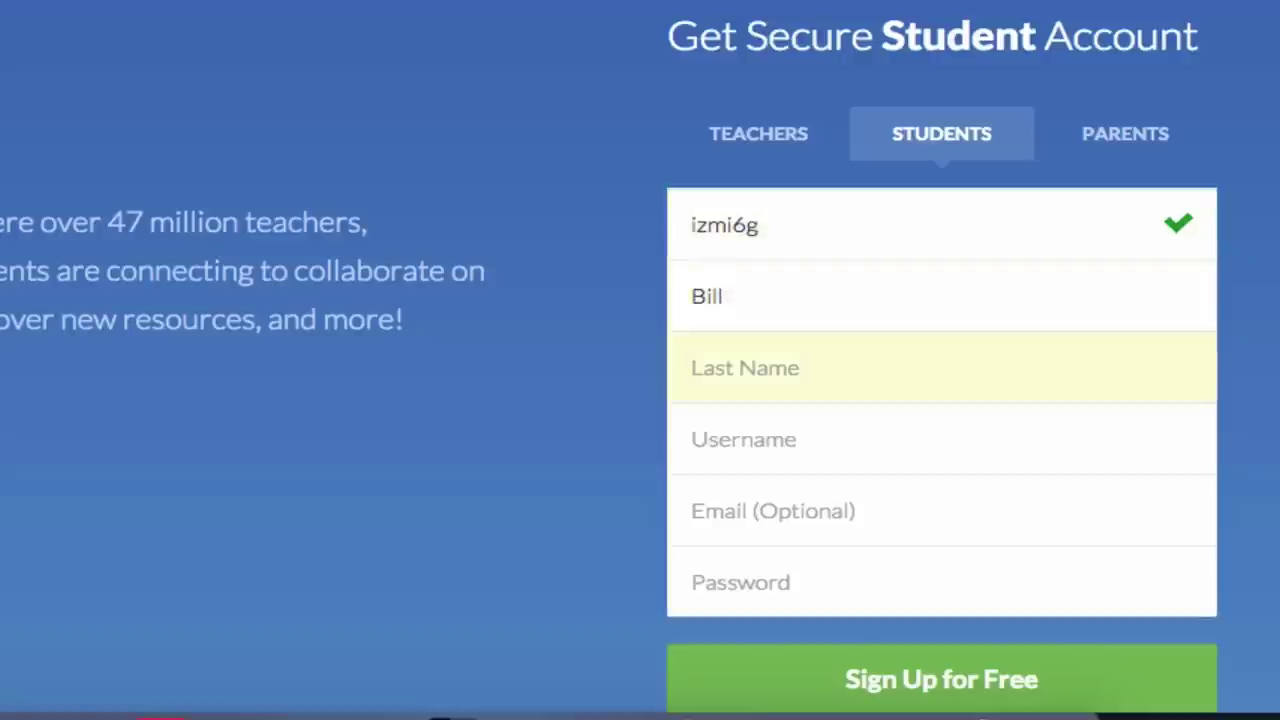
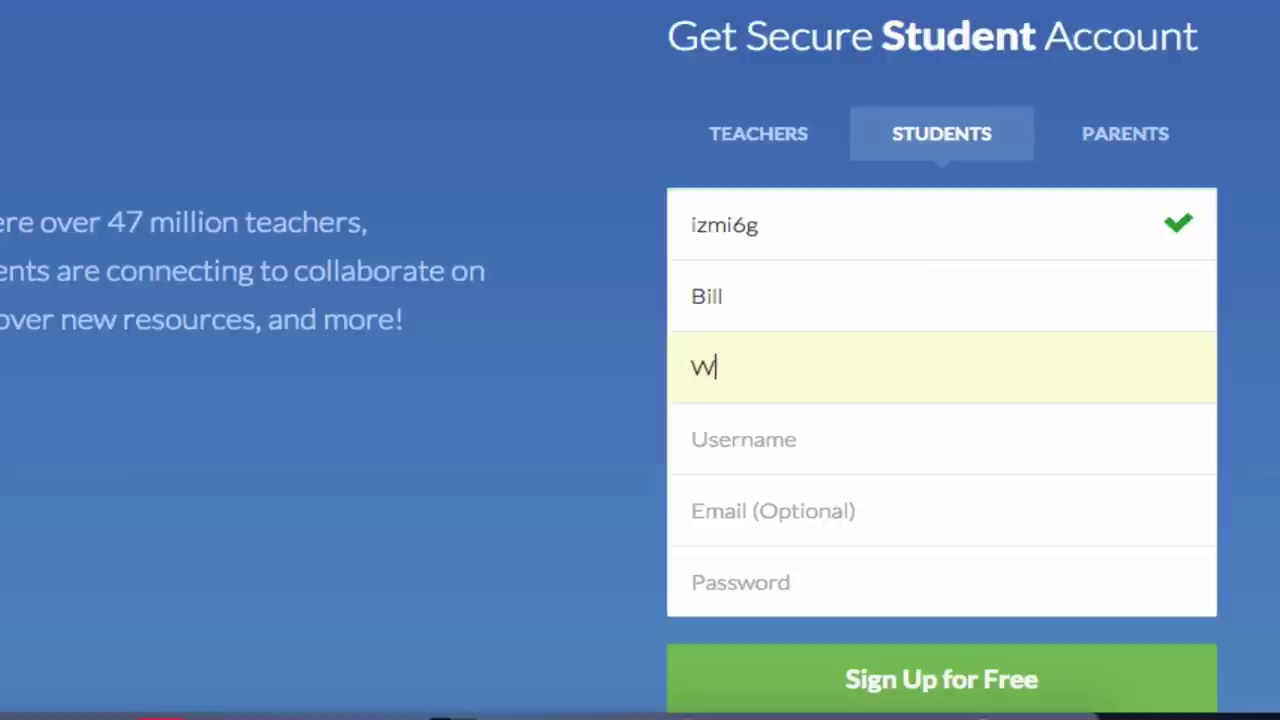
left_click(744, 457)
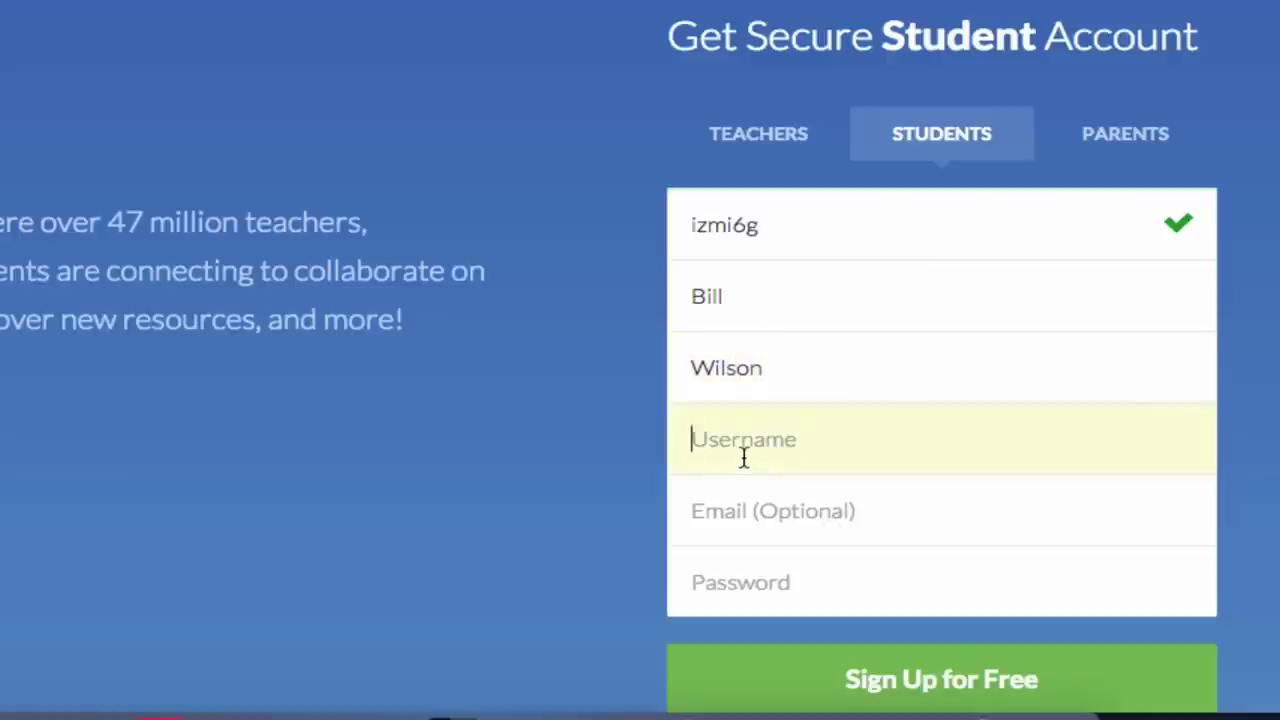
type("BillW1980")
Leave the email blank, enter the account password and submit the student sign-up.
left_click(718, 528)
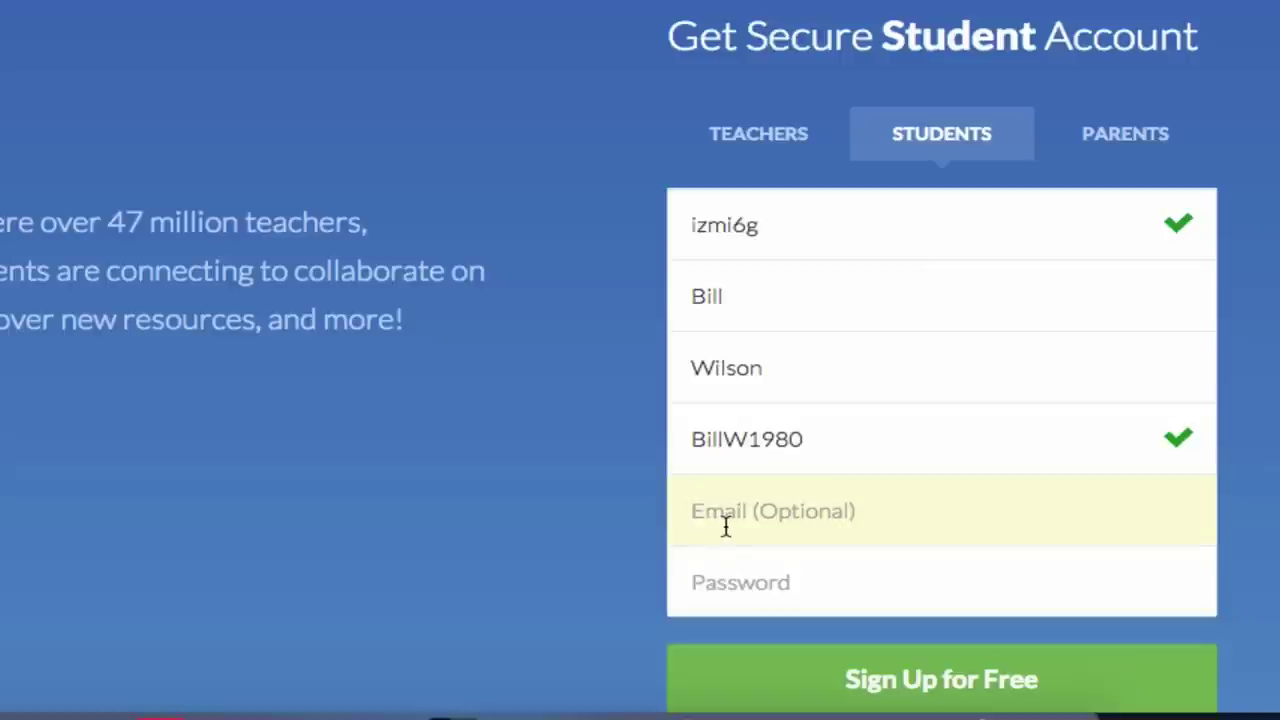
left_click(706, 583)
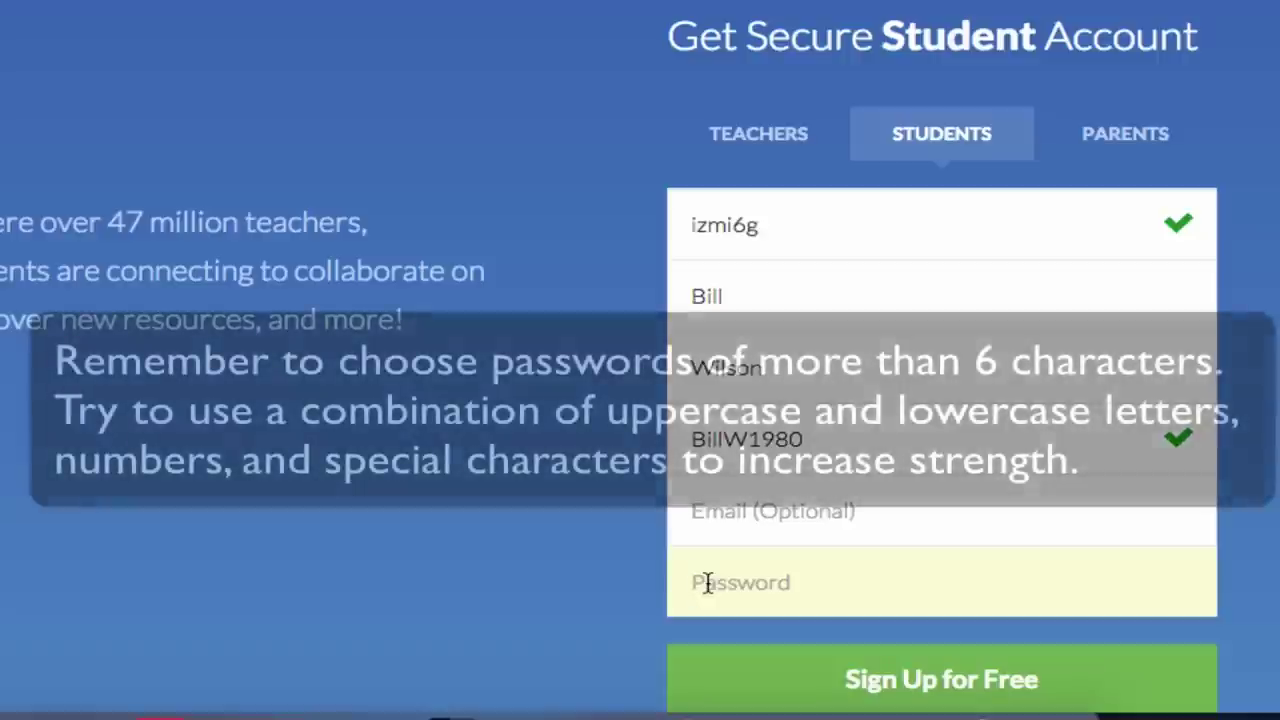
type("****")
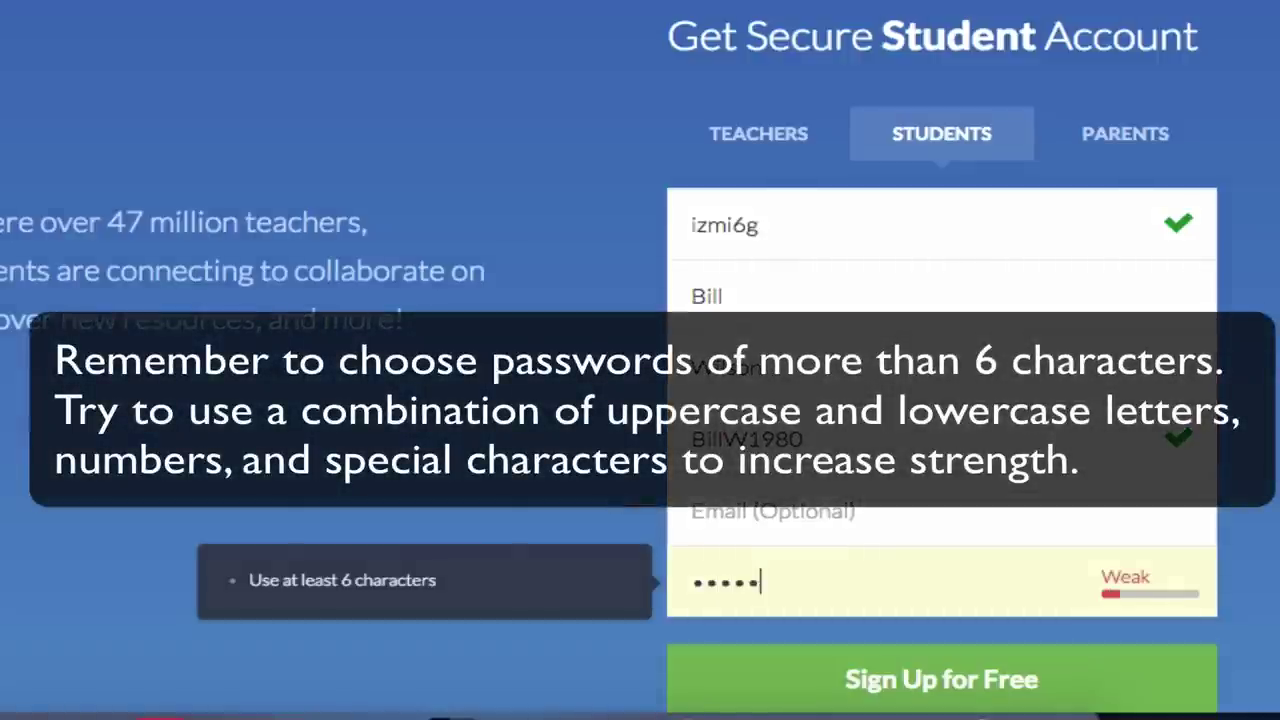
type("**")
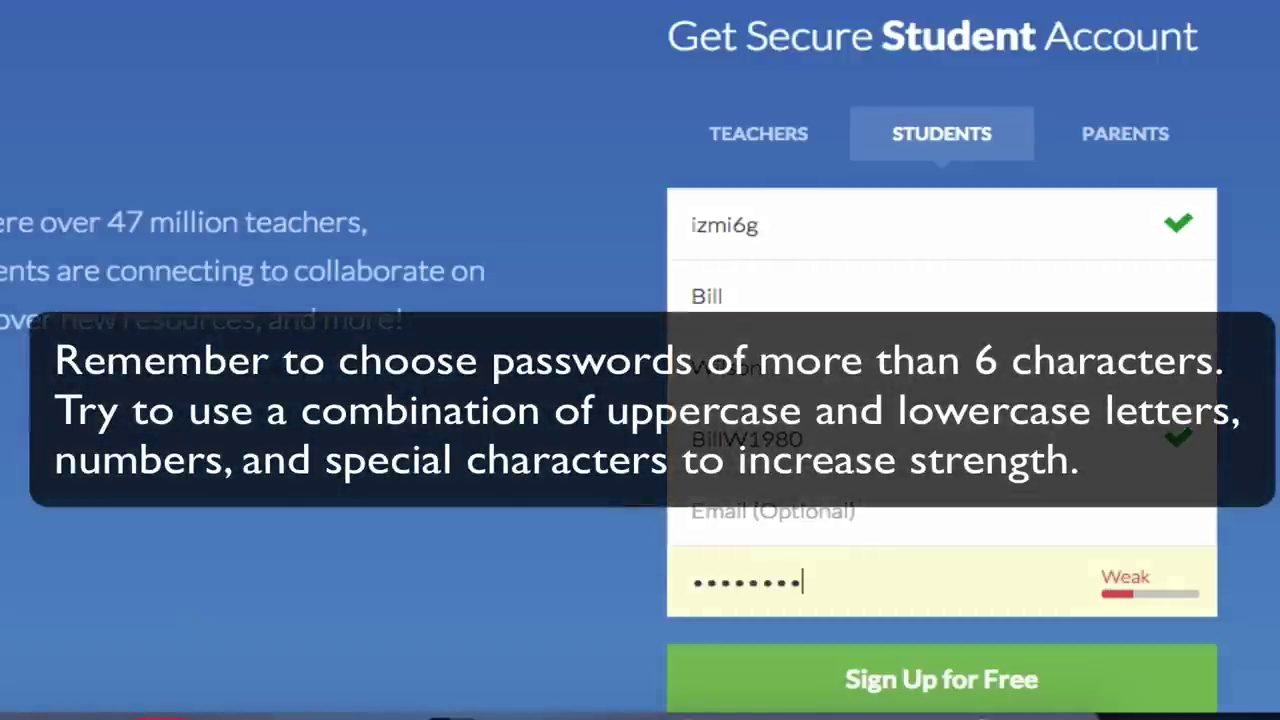
left_click(858, 682)
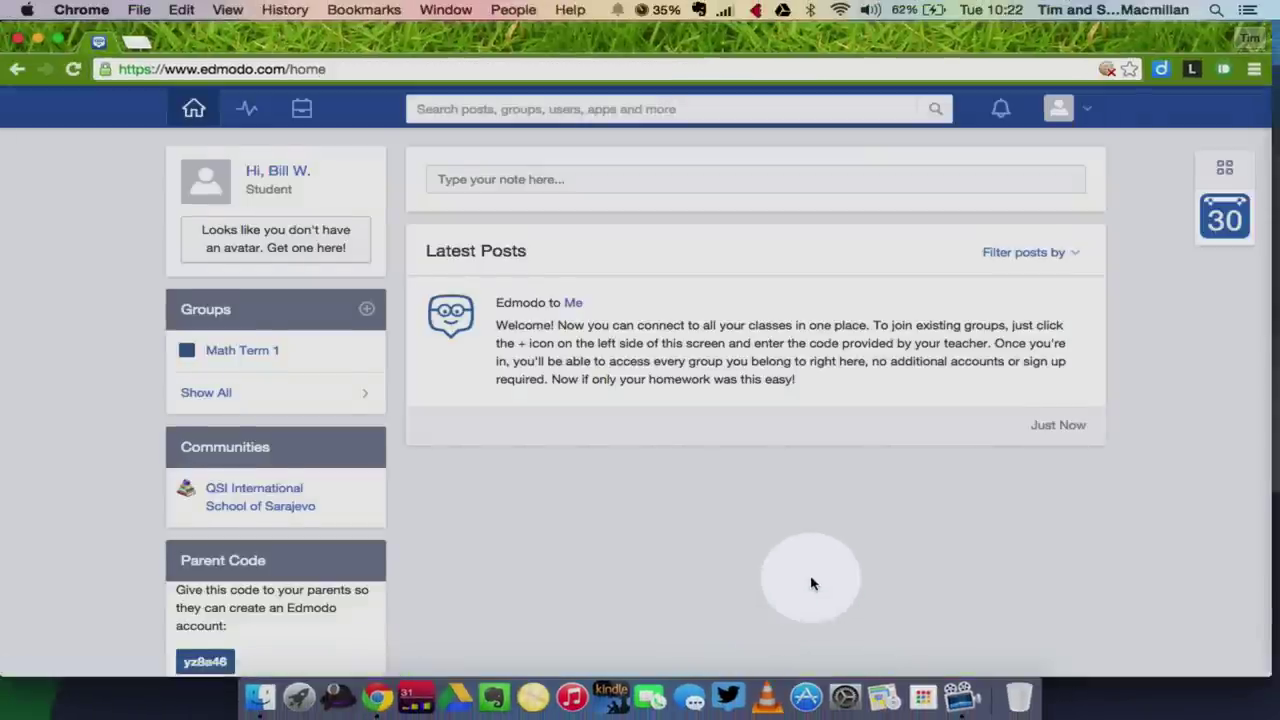
Scroll the home page to review the welcome post, Math Term 1 group, community and parent code.
scroll(812, 584, "down", 2)
scroll(812, 584, "up", 2)
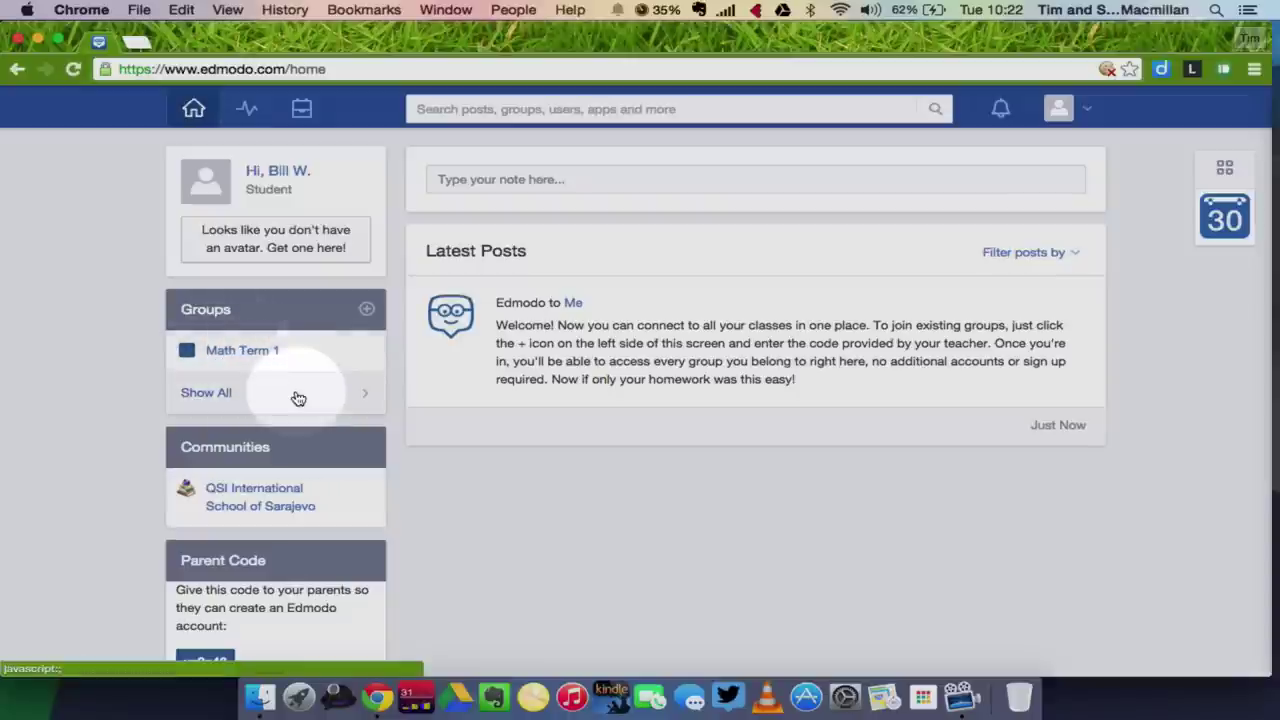
scroll(295, 393, "down", 2)
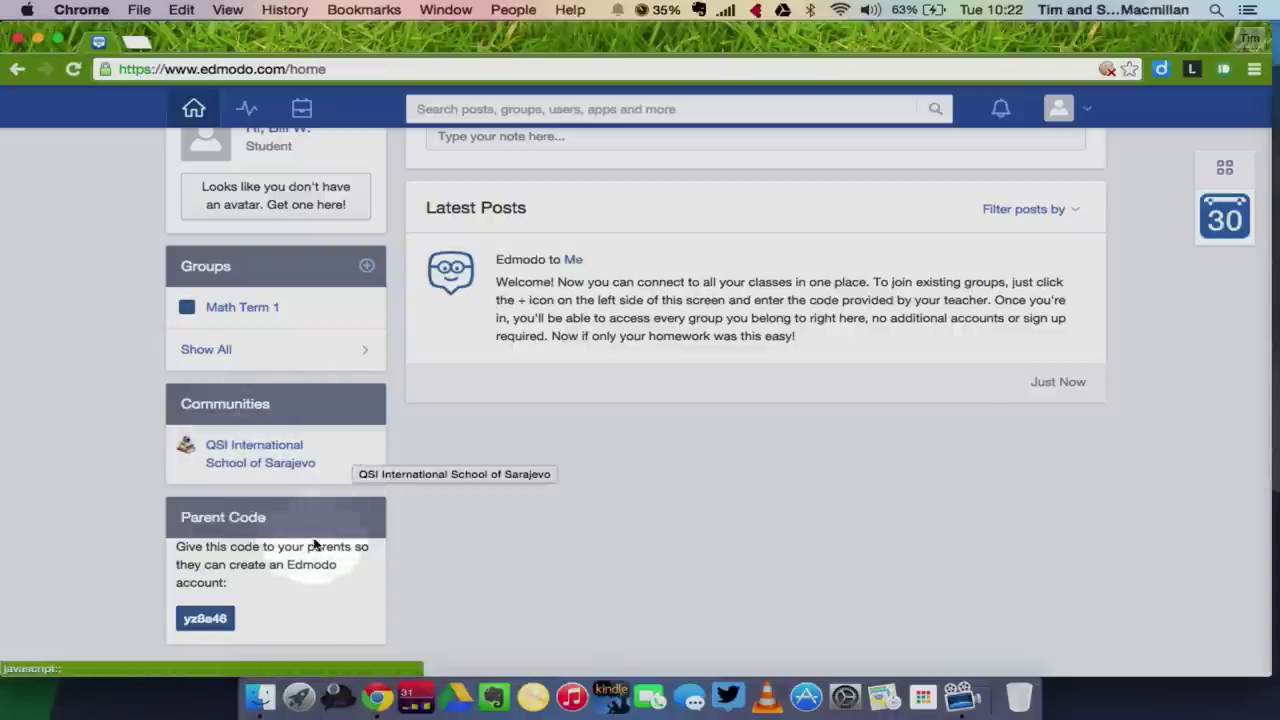
scroll(250, 550, "down", 2)
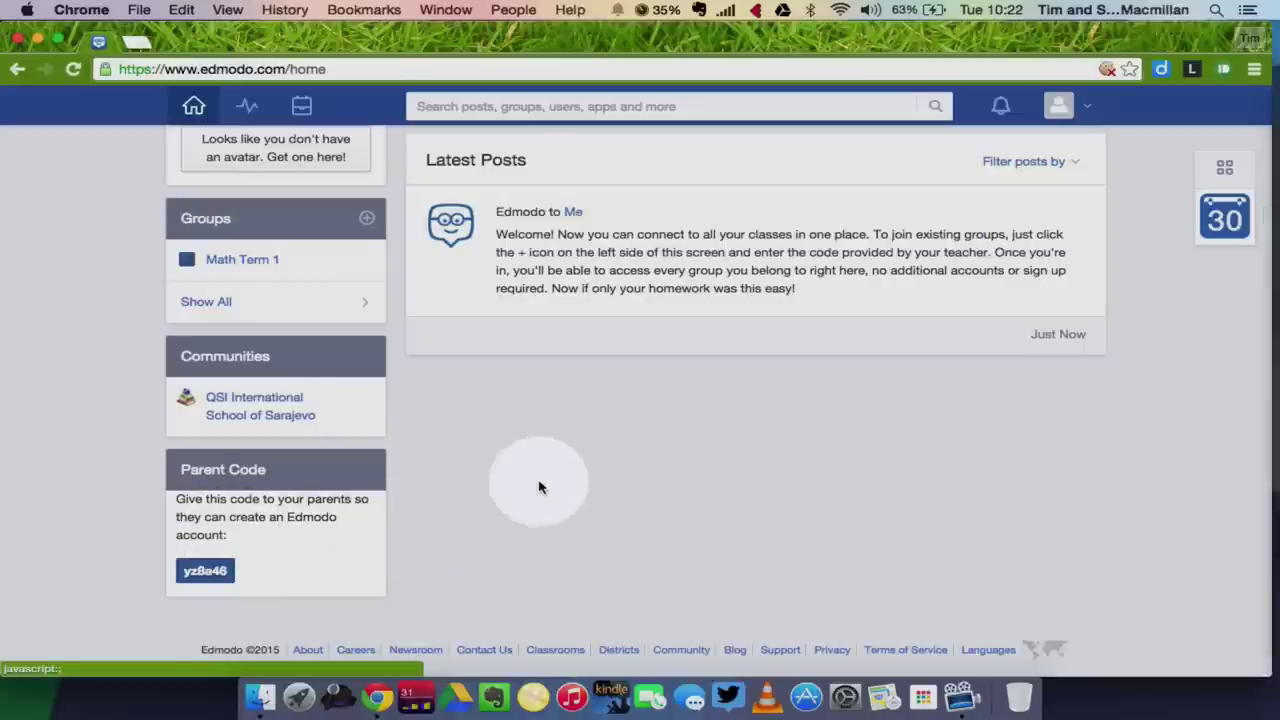
scroll(545, 484, "up", 2)
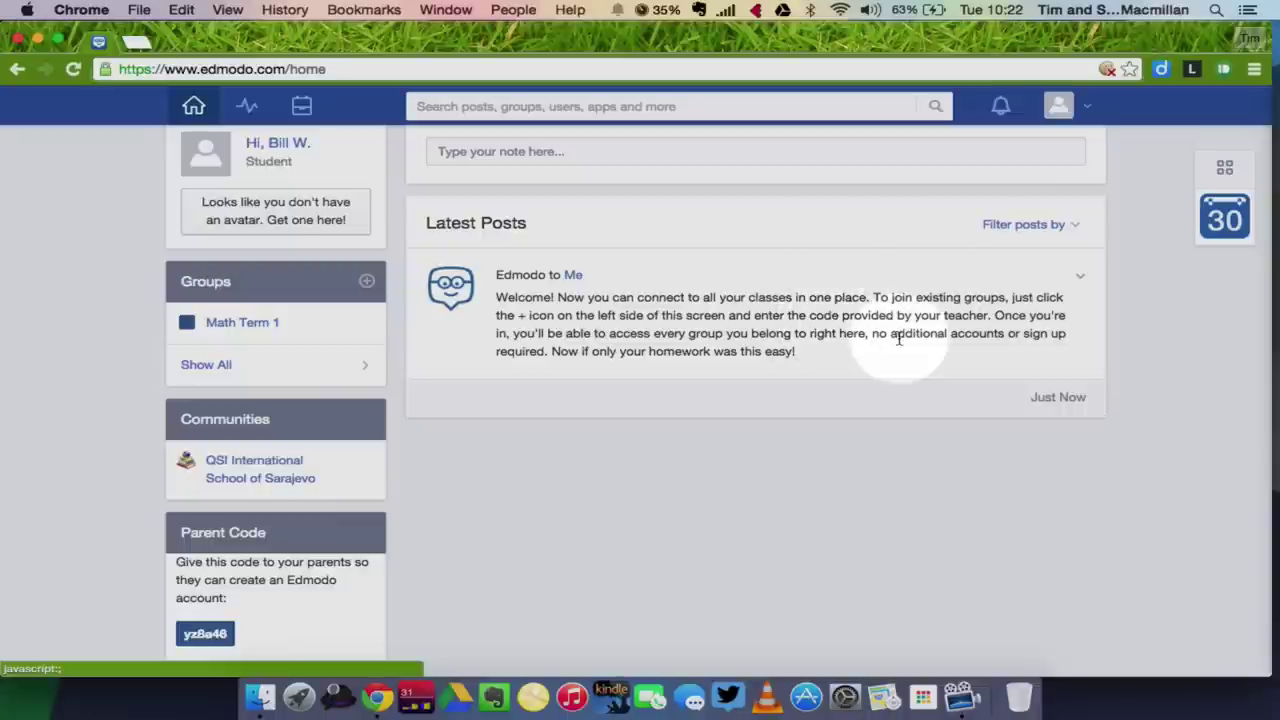
scroll(898, 340, "up", 1)
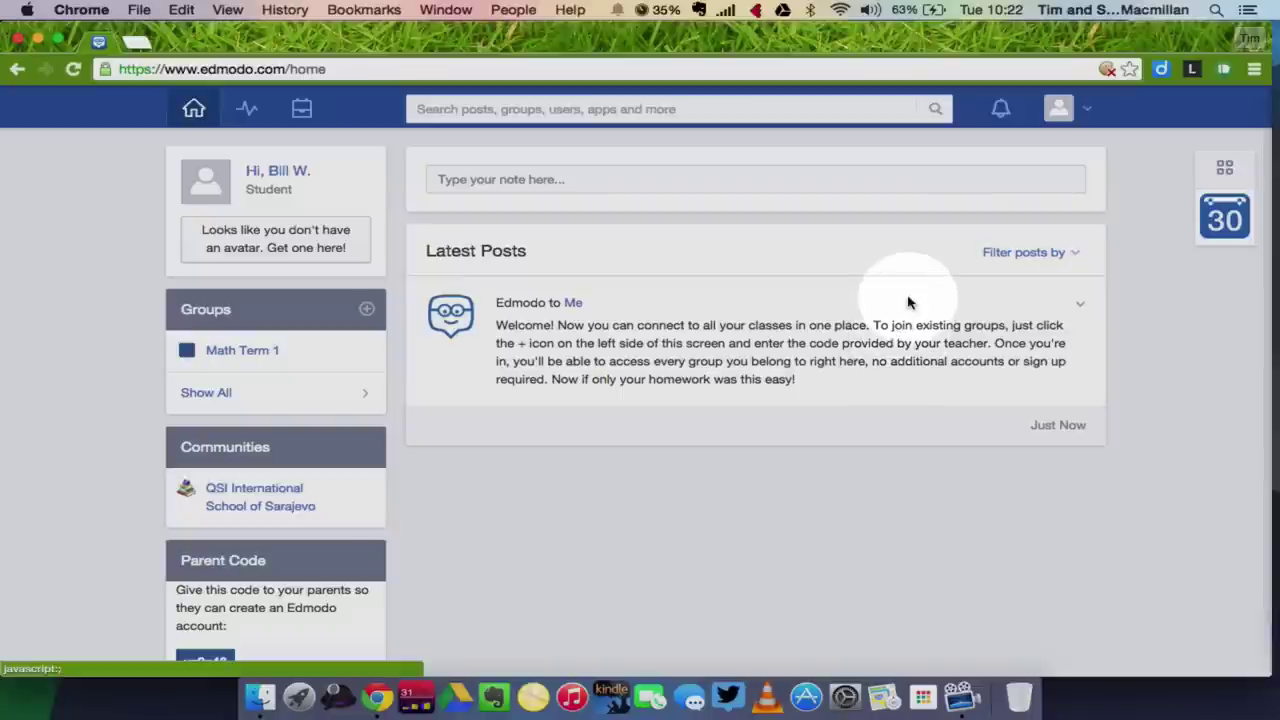
From the Profile page, start changing the profile picture and re-verify with the account password.
left_click(1066, 118)
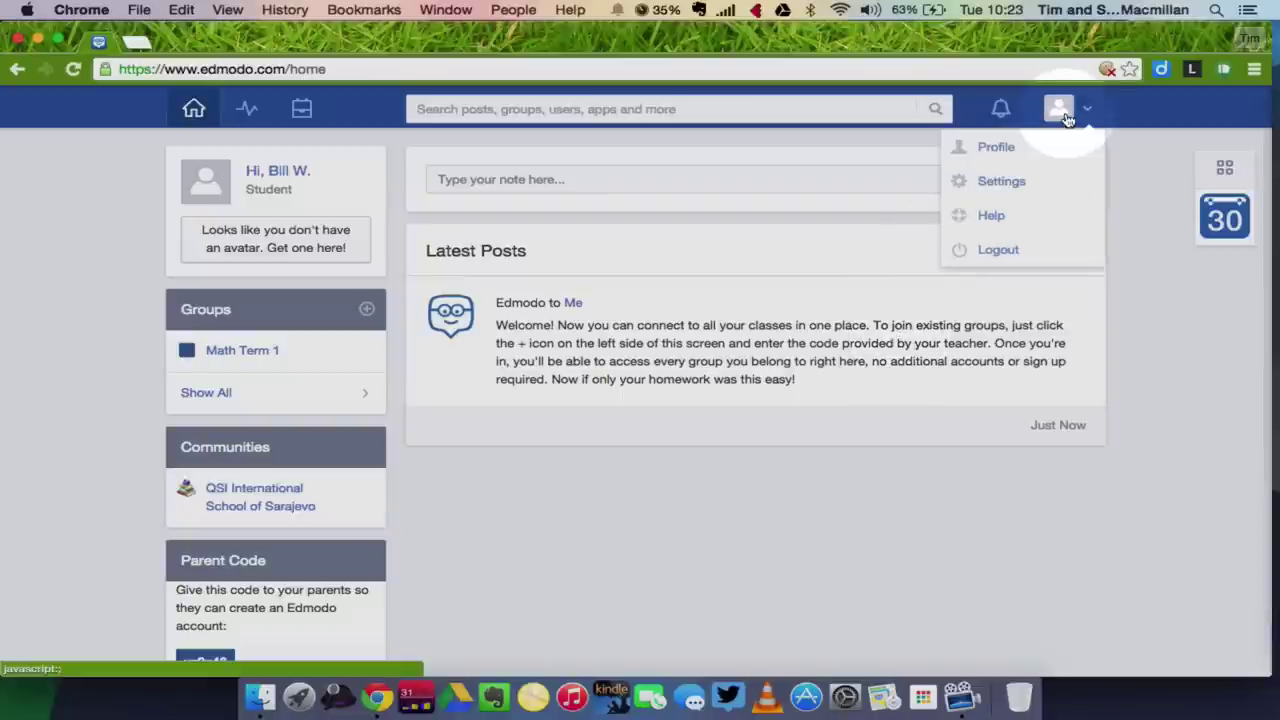
left_click(1003, 152)
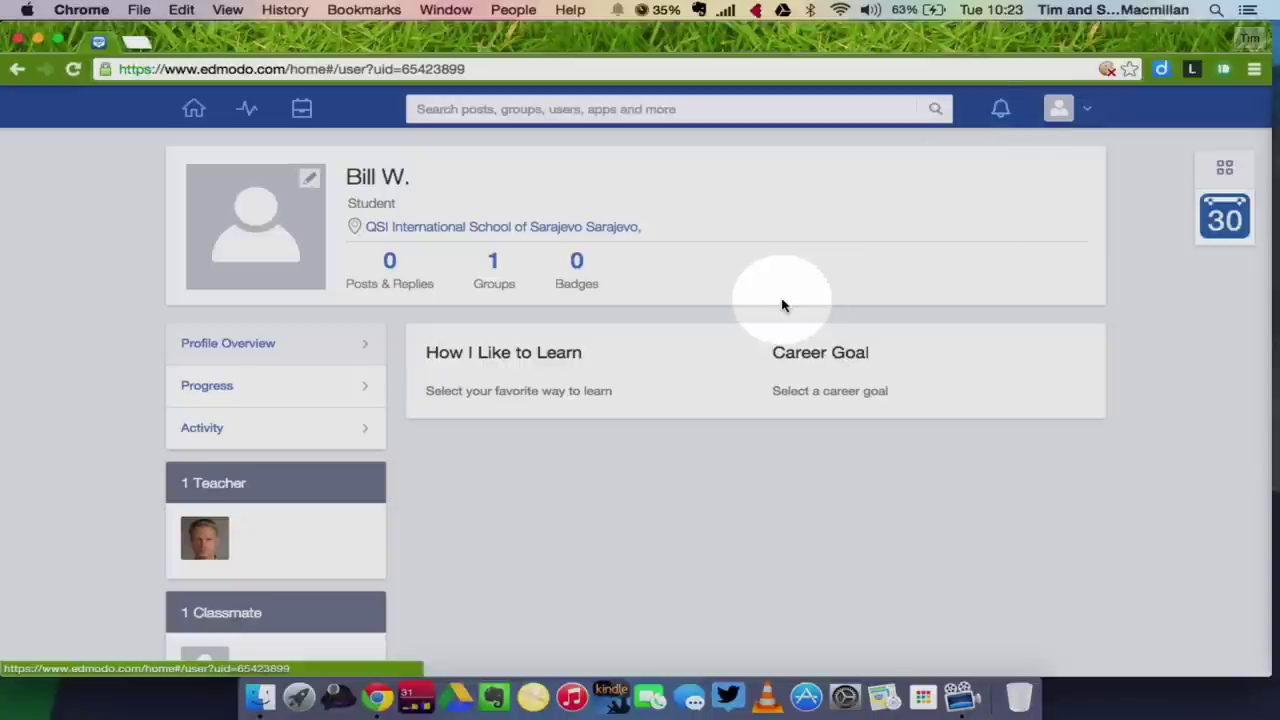
mouse_move(308, 185)
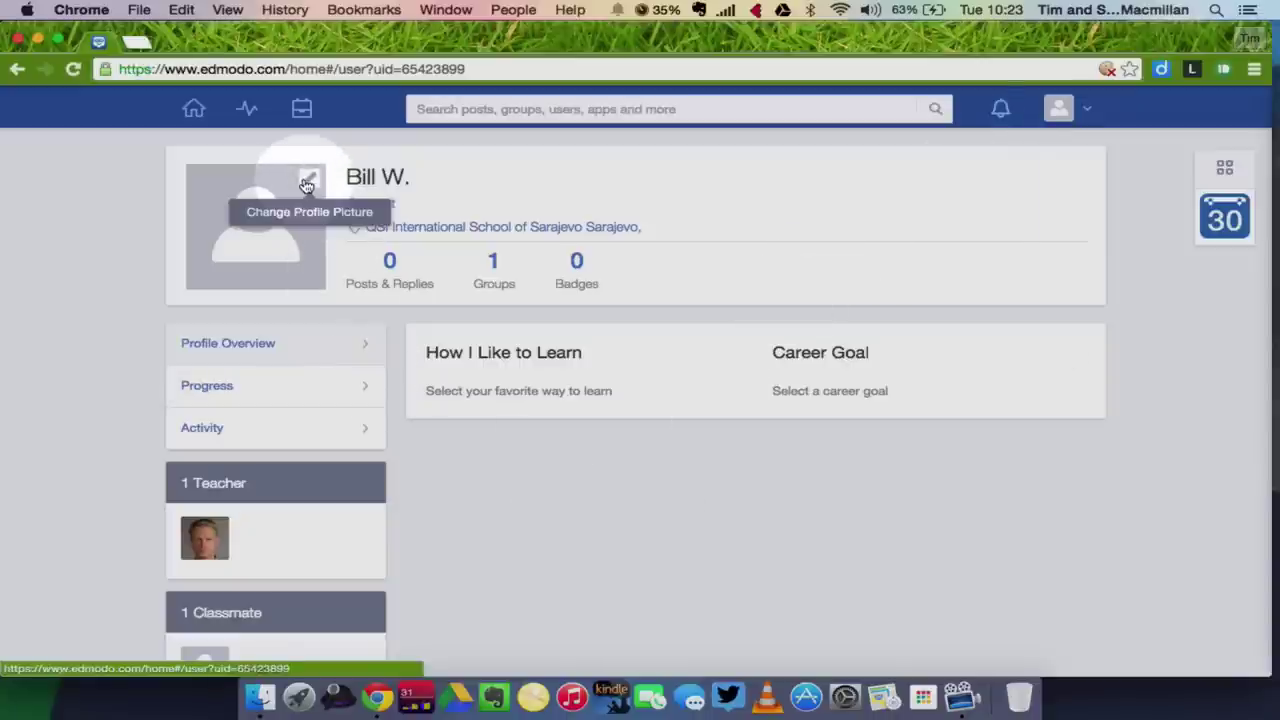
left_click(307, 185)
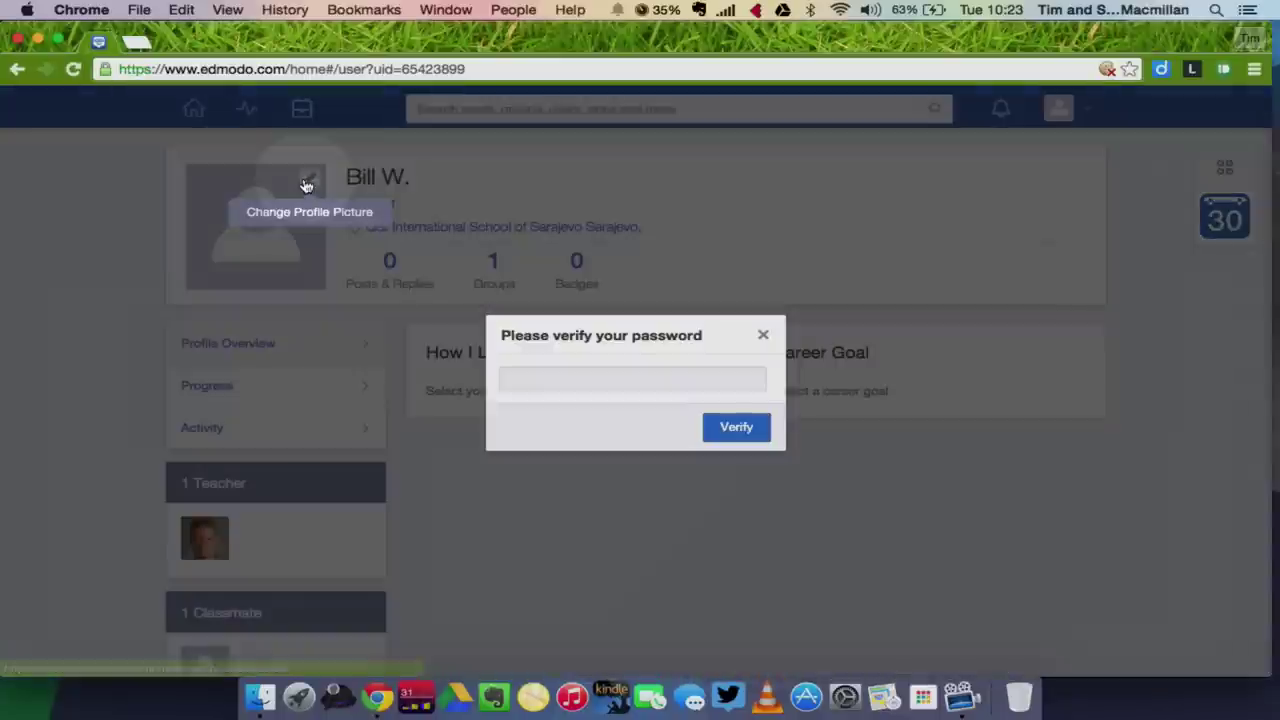
left_click(516, 377)
type("p")
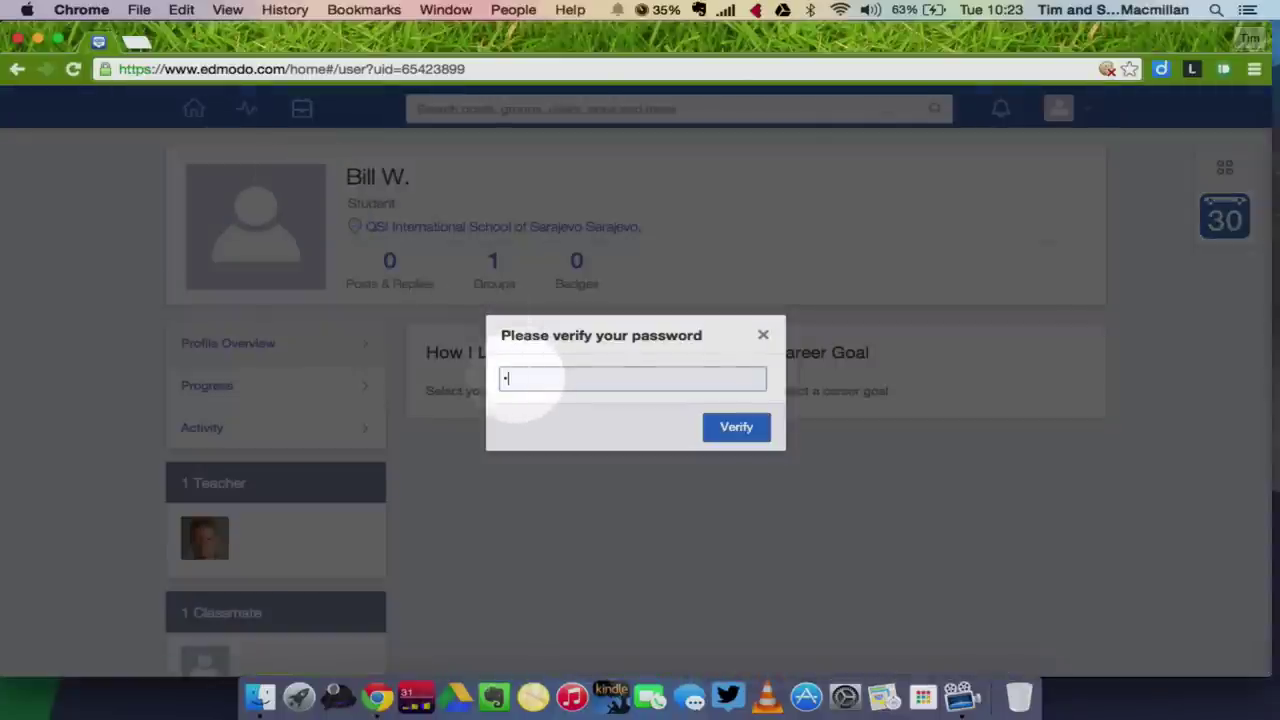
type("asswo")
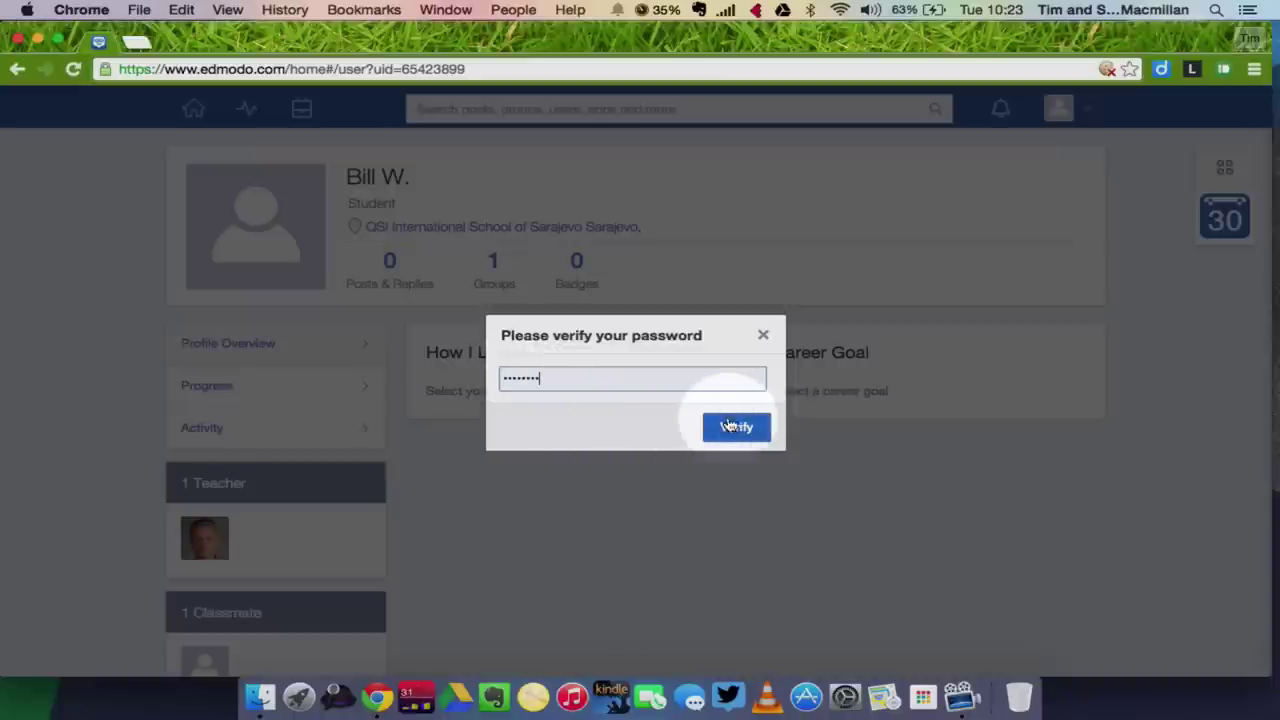
left_click(734, 427)
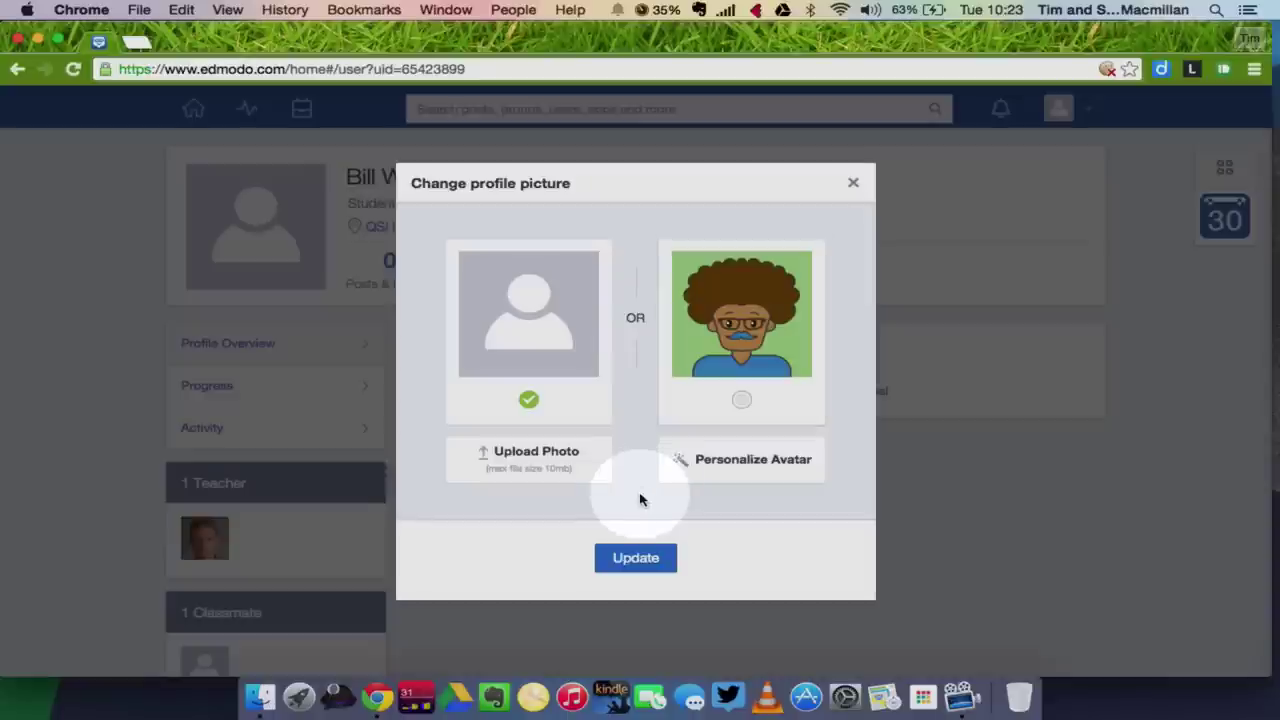
Choose the cartoon avatar and give it the second face, middle shirt and a beard.
left_click(748, 405)
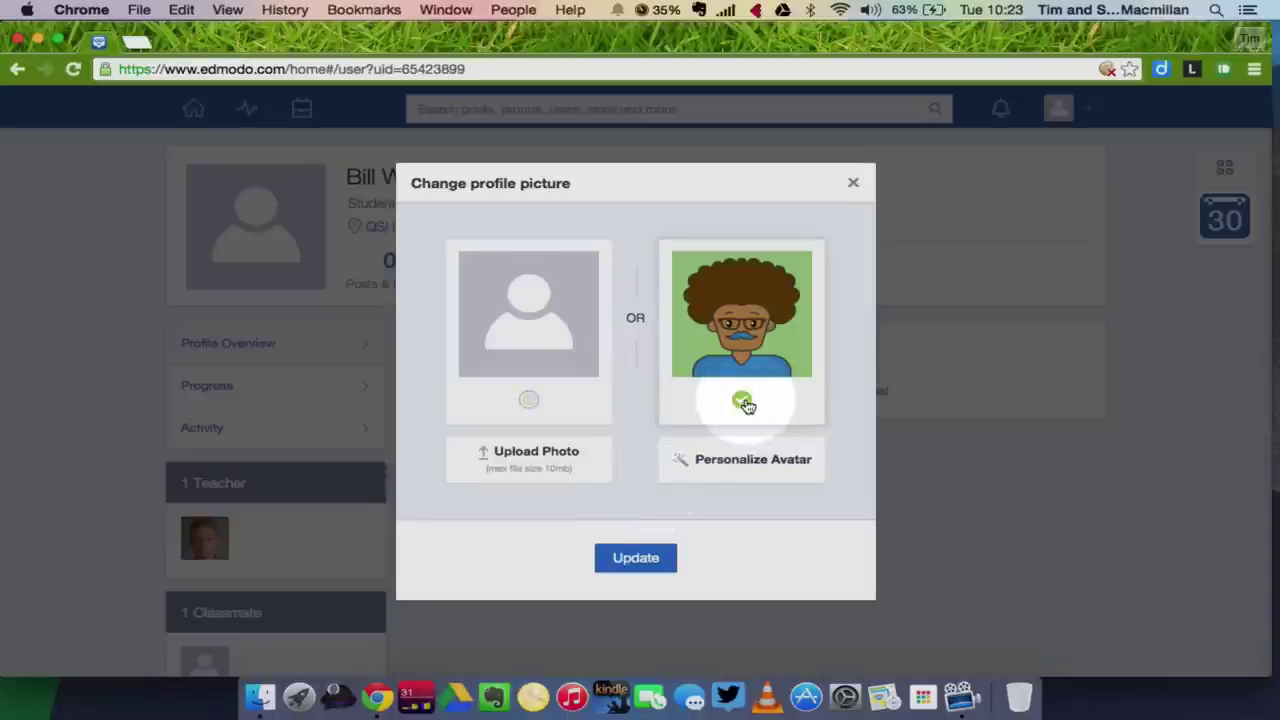
left_click(688, 462)
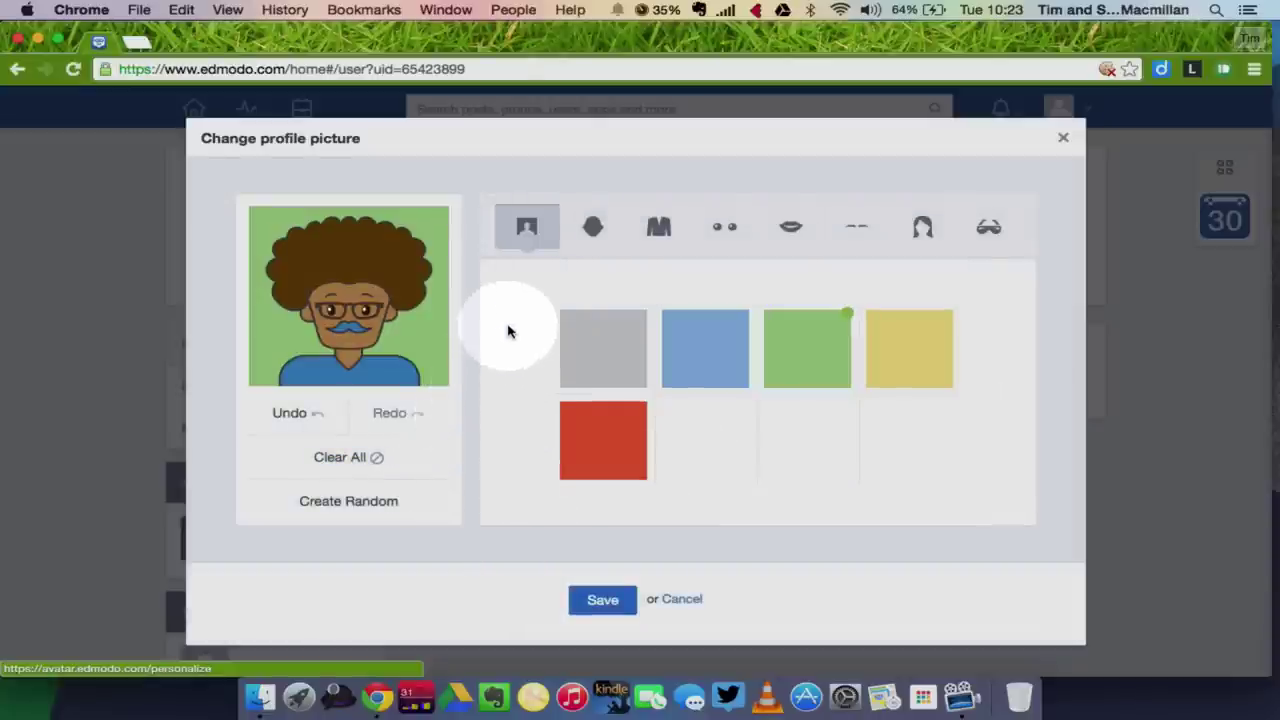
left_click(594, 228)
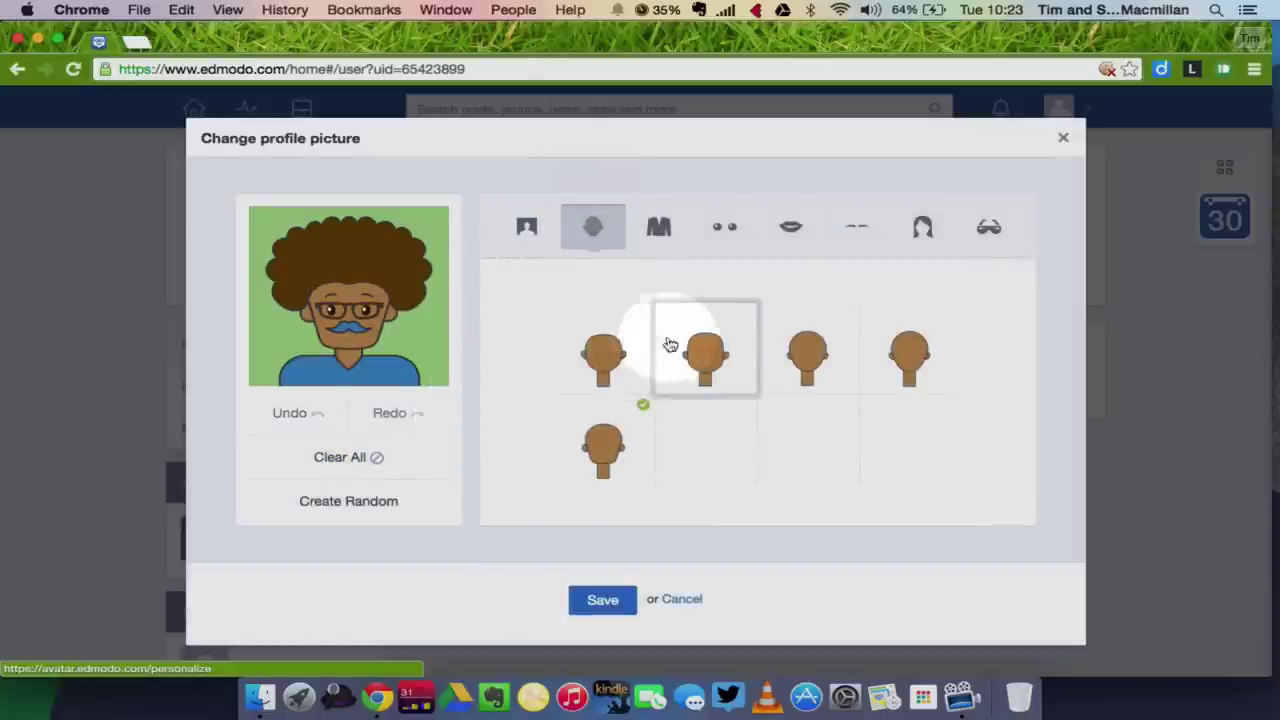
left_click(680, 350)
left_click(665, 228)
left_click(700, 370)
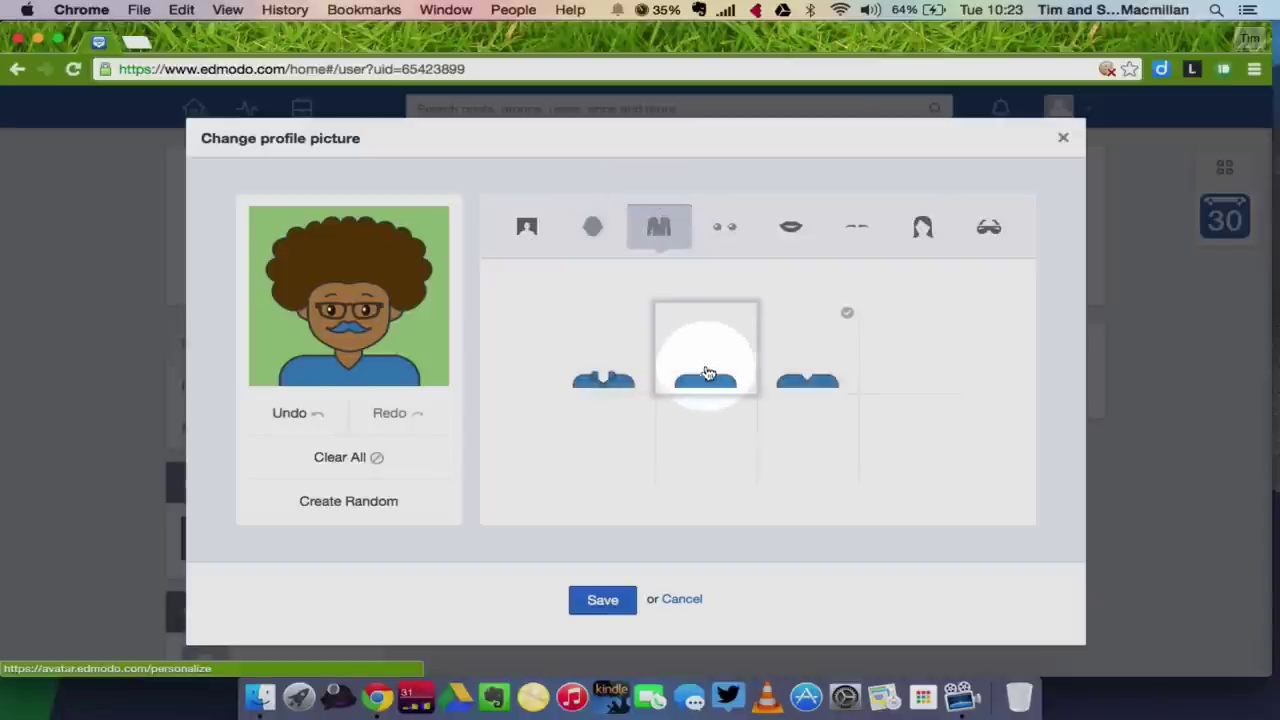
left_click(790, 228)
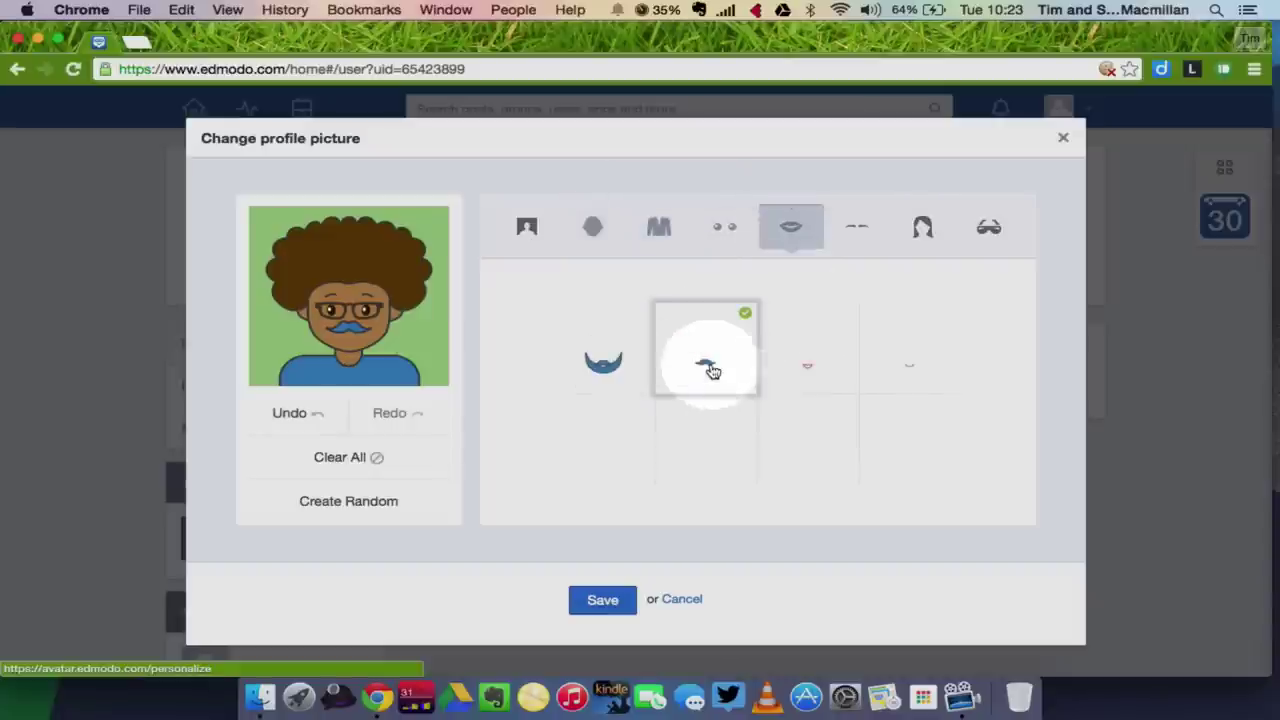
left_click(612, 366)
Add third eyes, fourth eyebrows, first hair style and 3-D glasses, then save as profile picture.
left_click(727, 228)
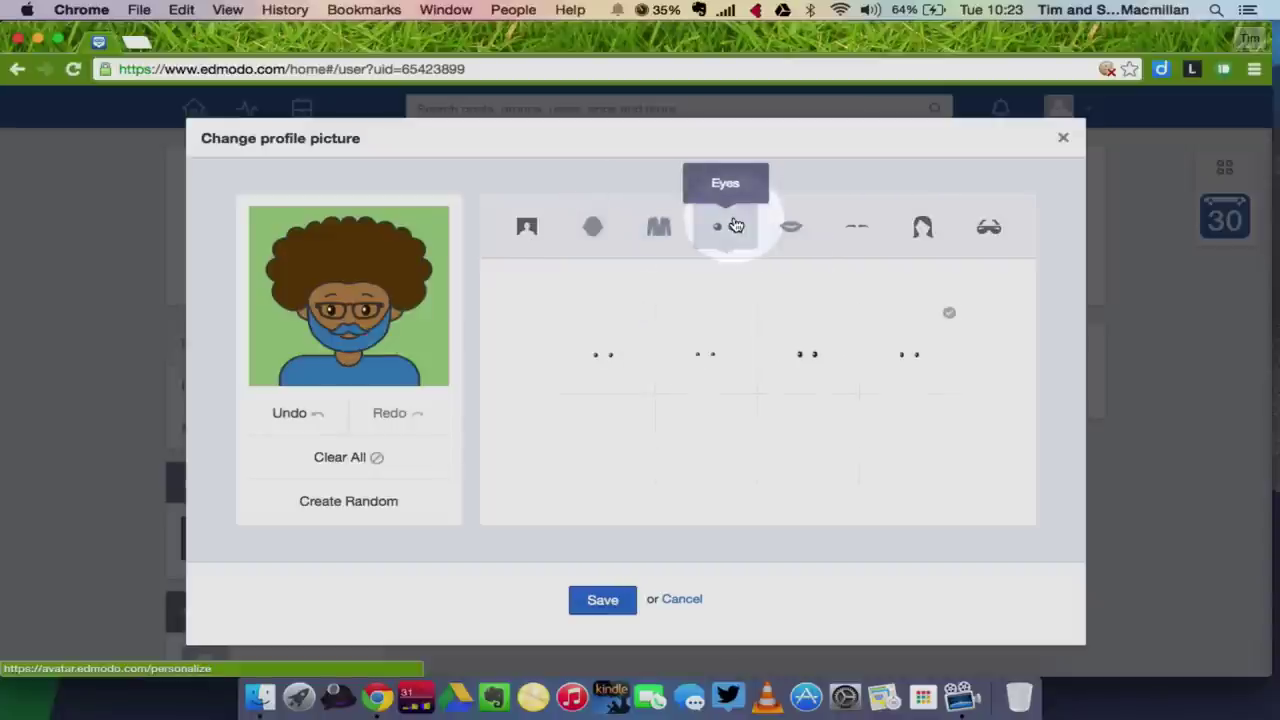
left_click(805, 352)
left_click(850, 232)
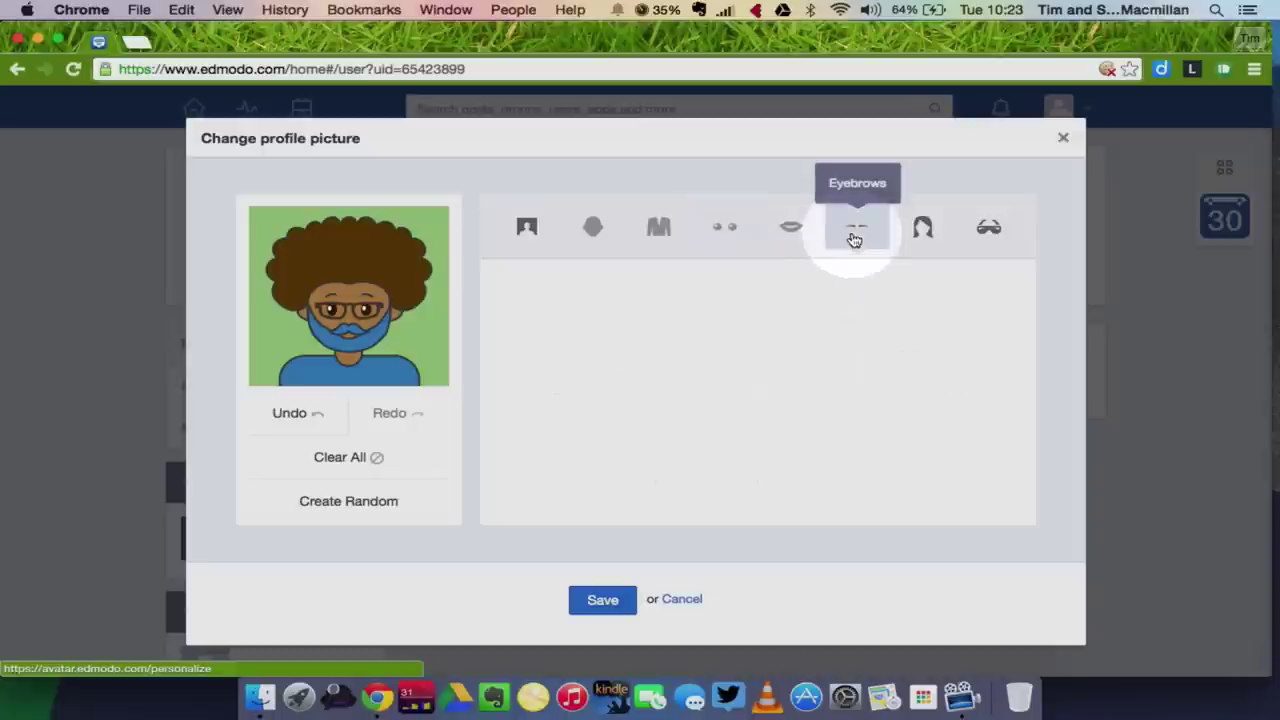
left_click(894, 342)
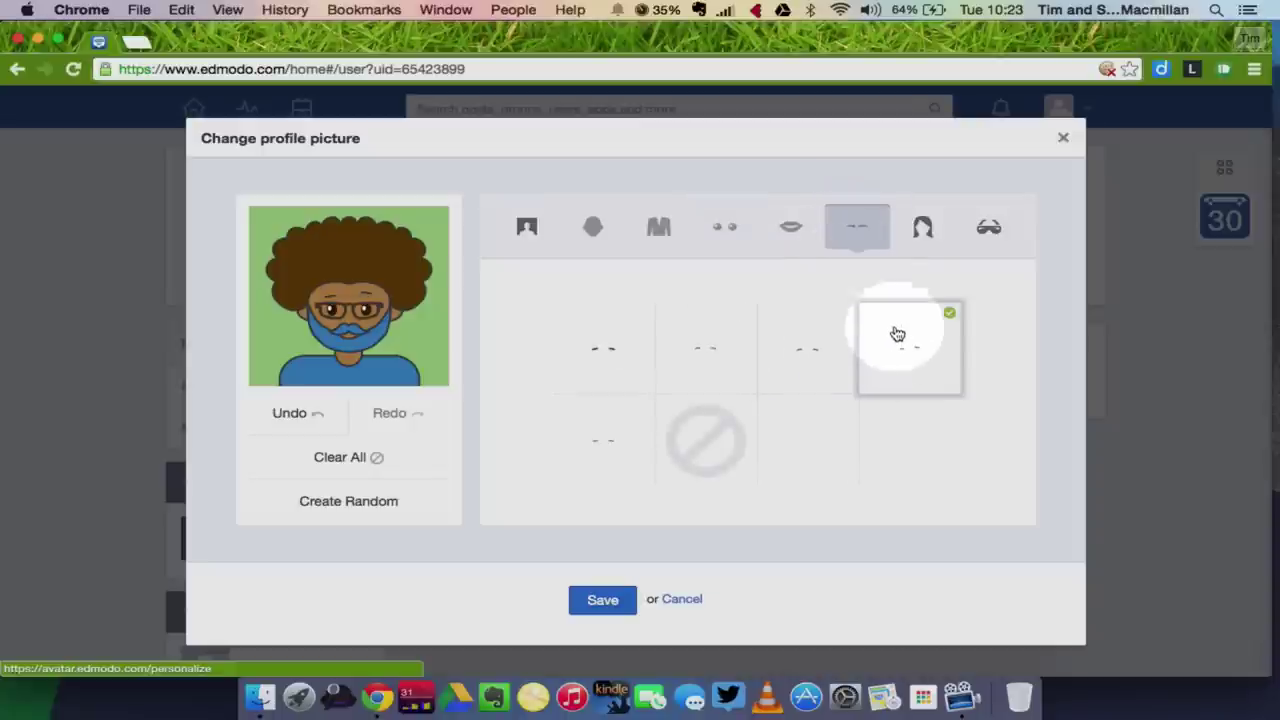
left_click(921, 230)
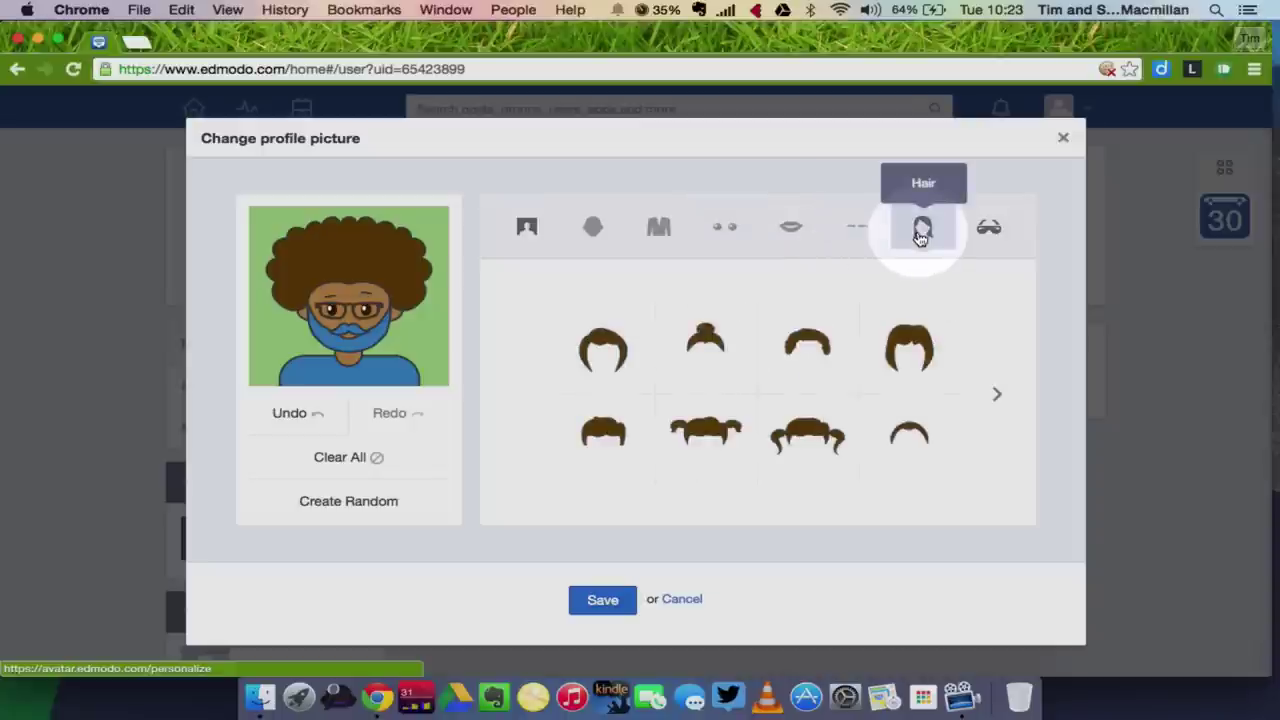
left_click(615, 354)
left_click(992, 230)
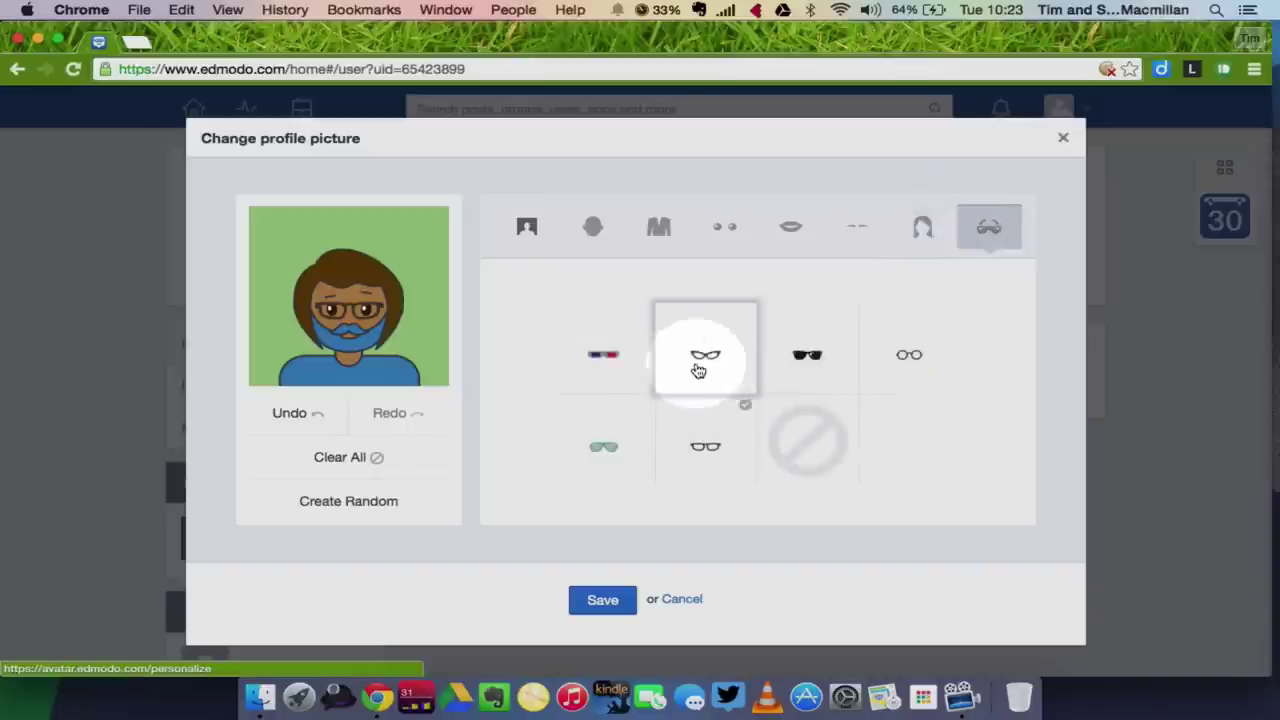
left_click(614, 357)
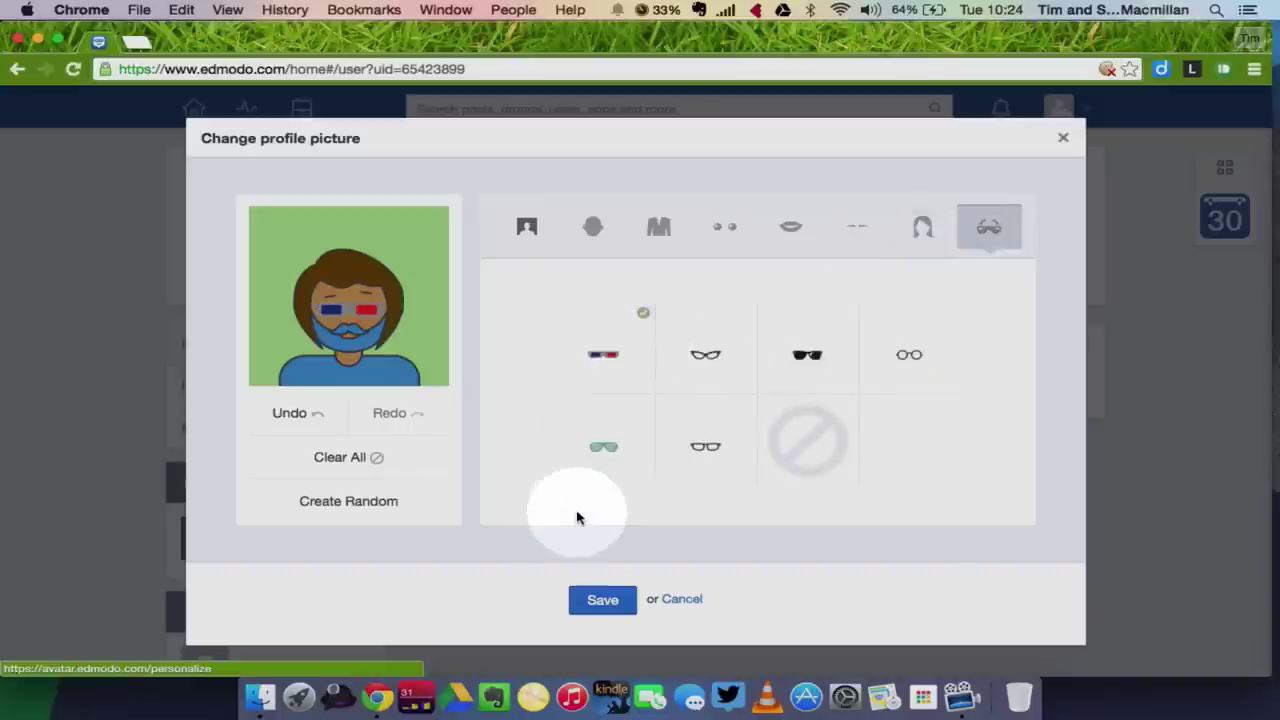
left_click(601, 602)
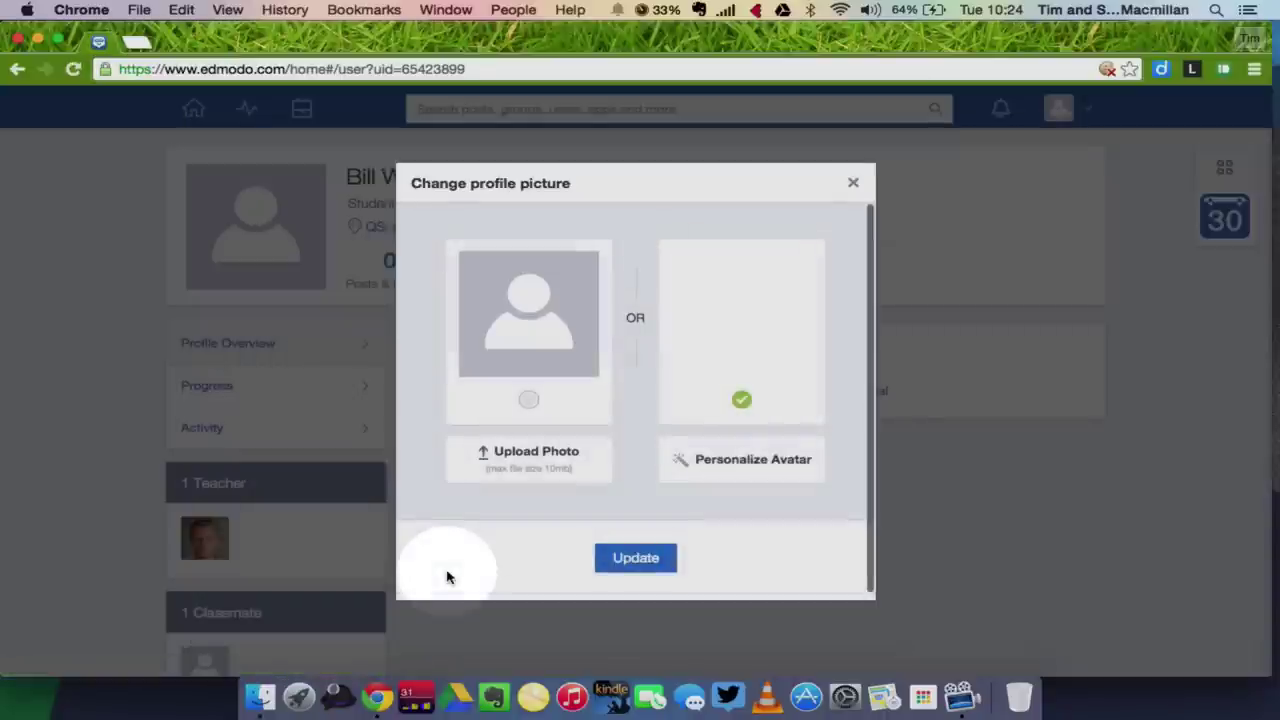
left_click(622, 561)
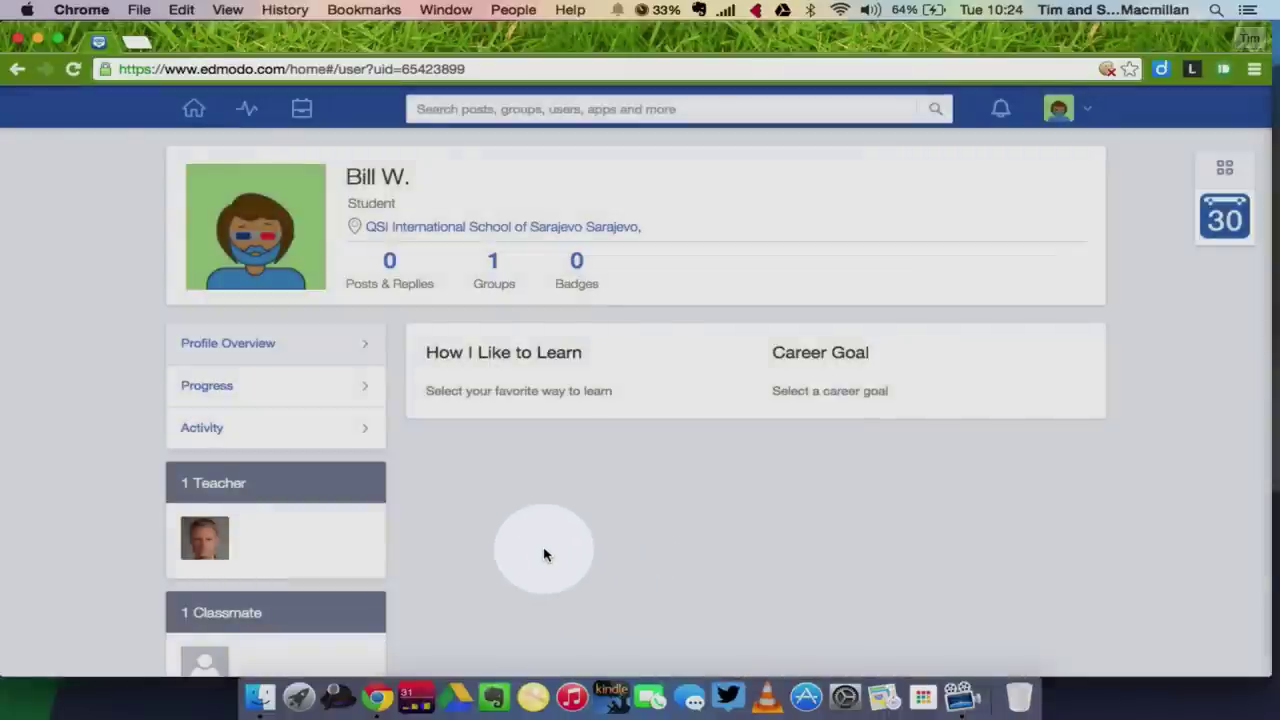
Compare the Listening and Visually learning styles and select Visually for How I Like to Learn.
scroll(544, 555, "down", 1)
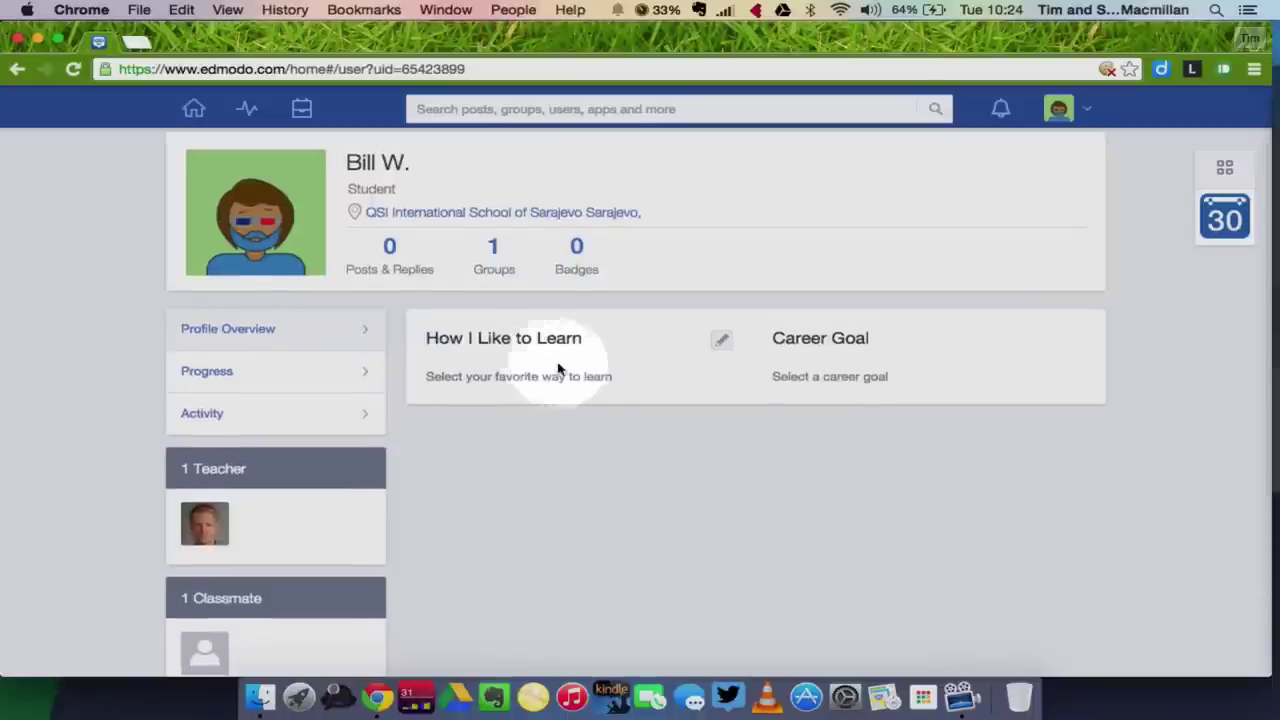
left_click(721, 341)
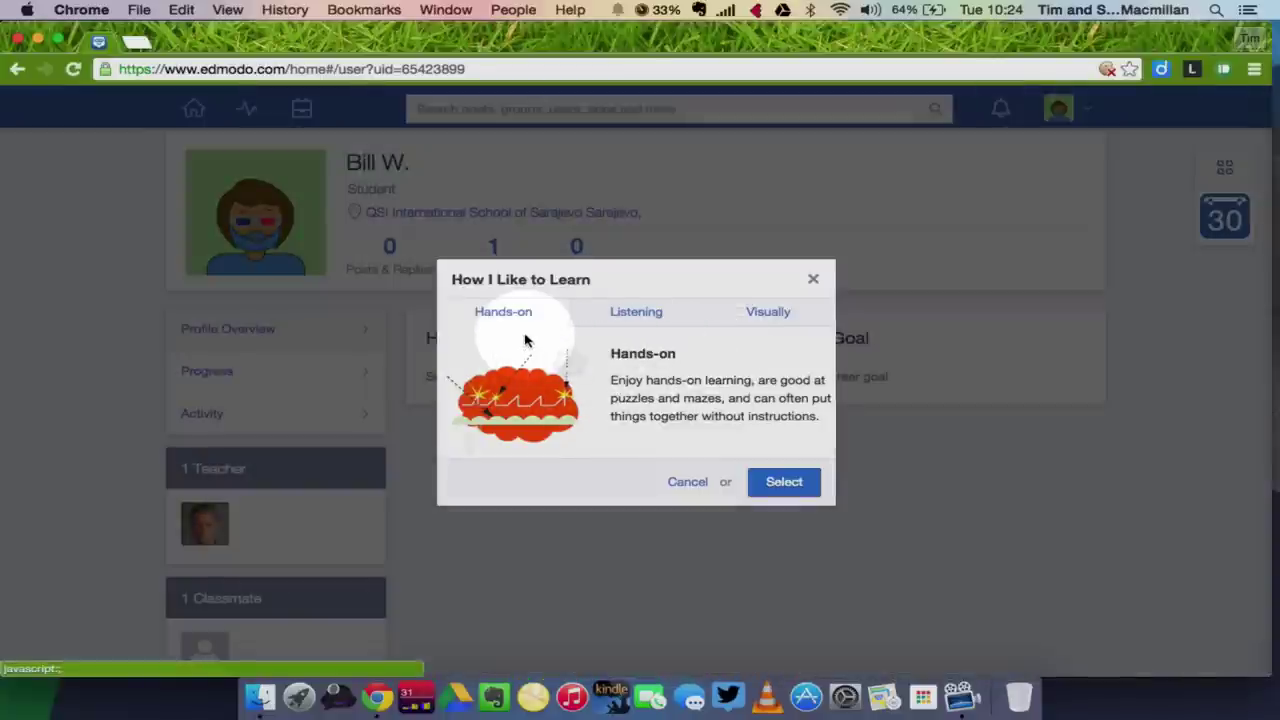
left_click(627, 315)
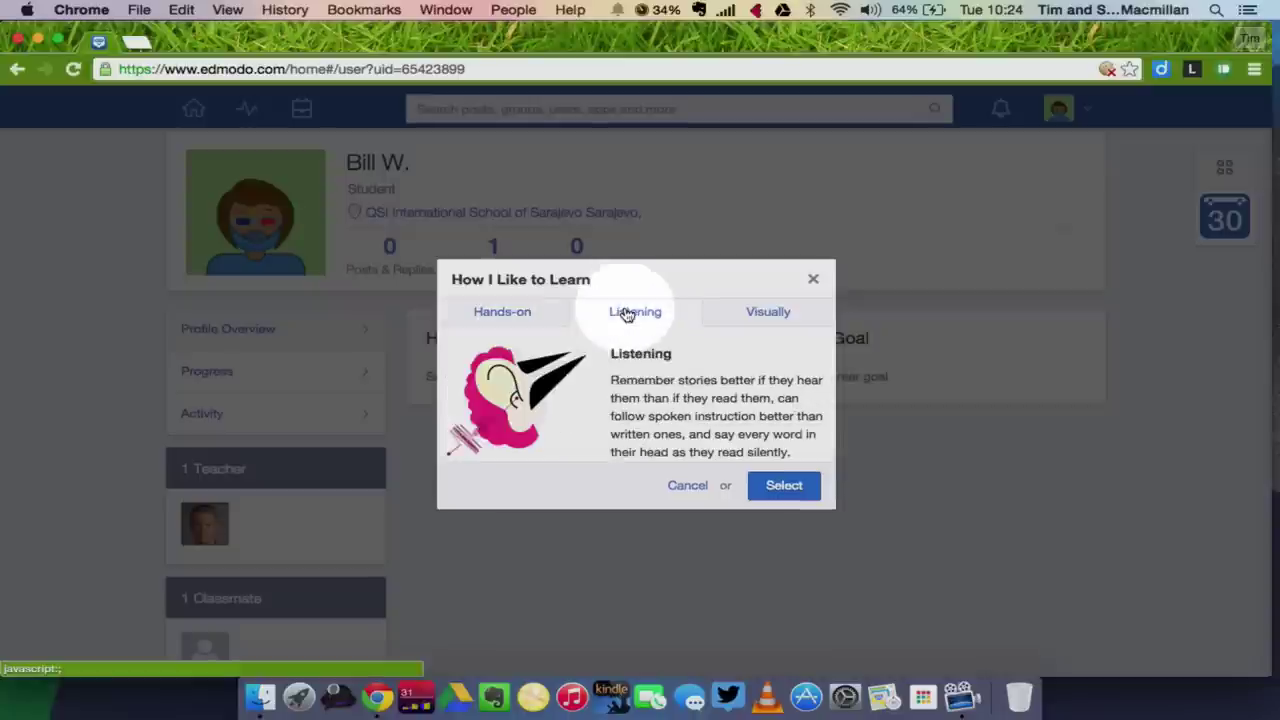
left_click(759, 318)
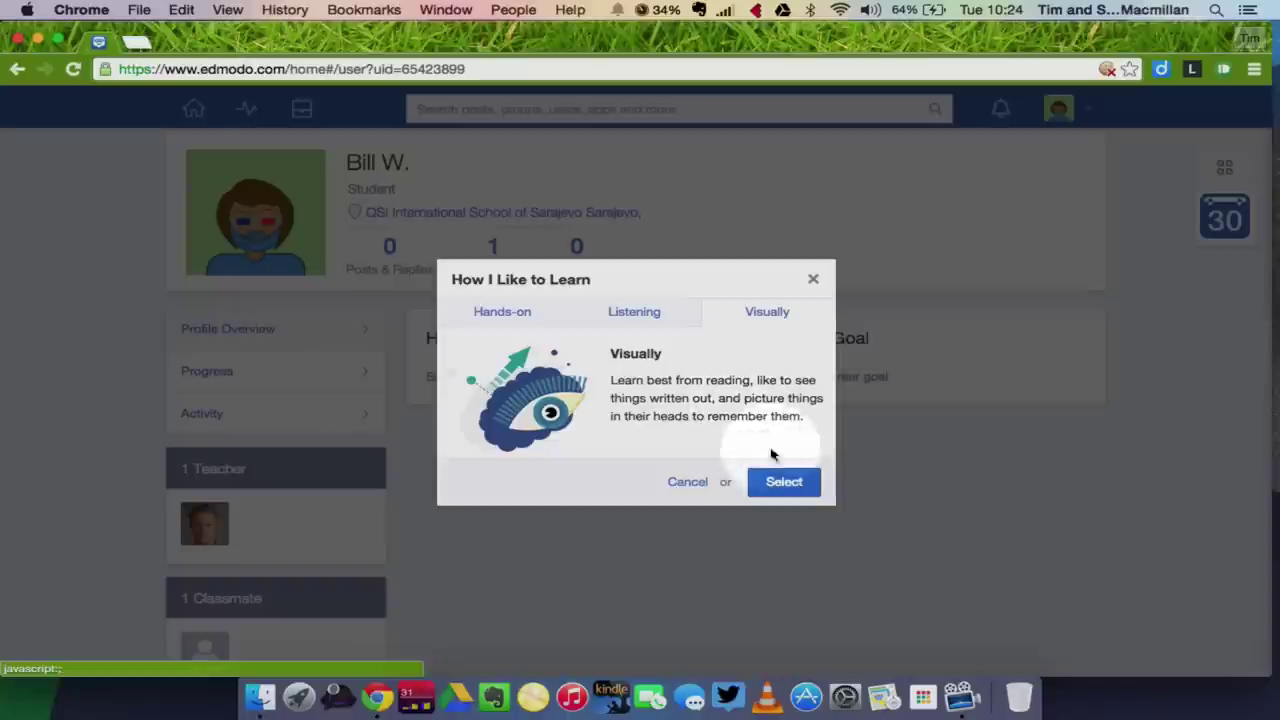
left_click(781, 485)
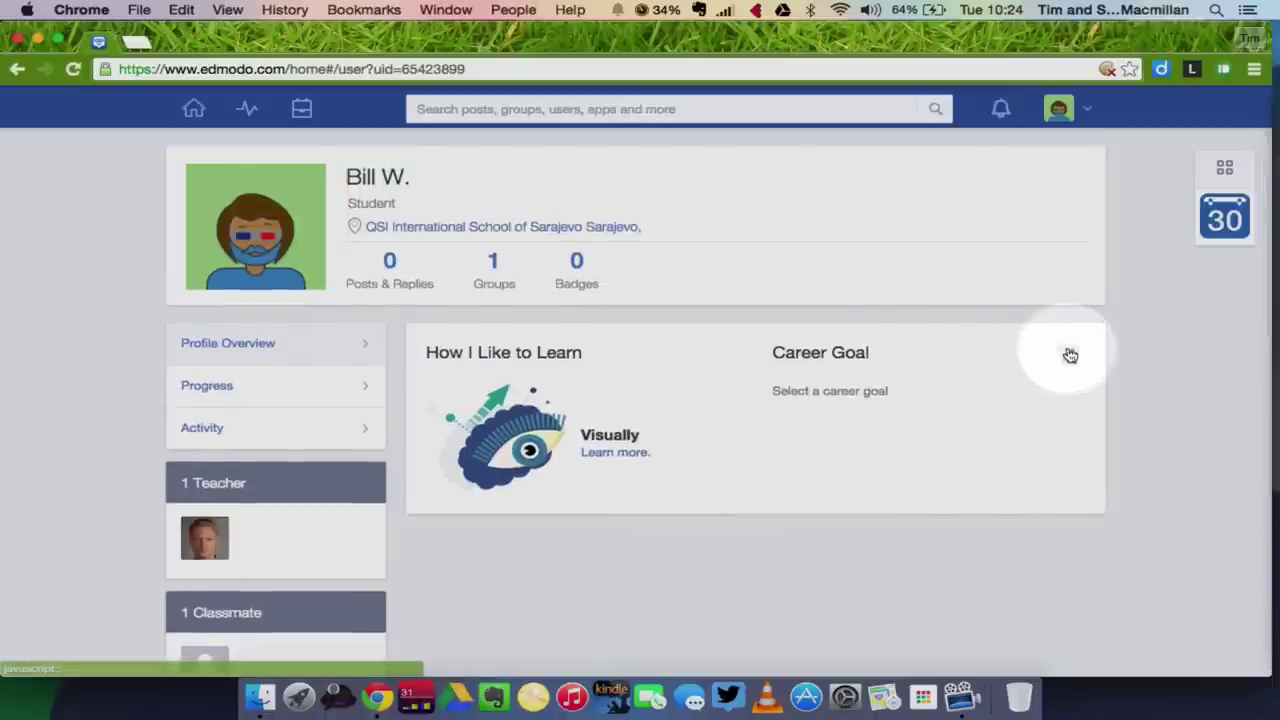
Pick Computer Support Specialist from the Computers category as the career goal.
left_click(1070, 359)
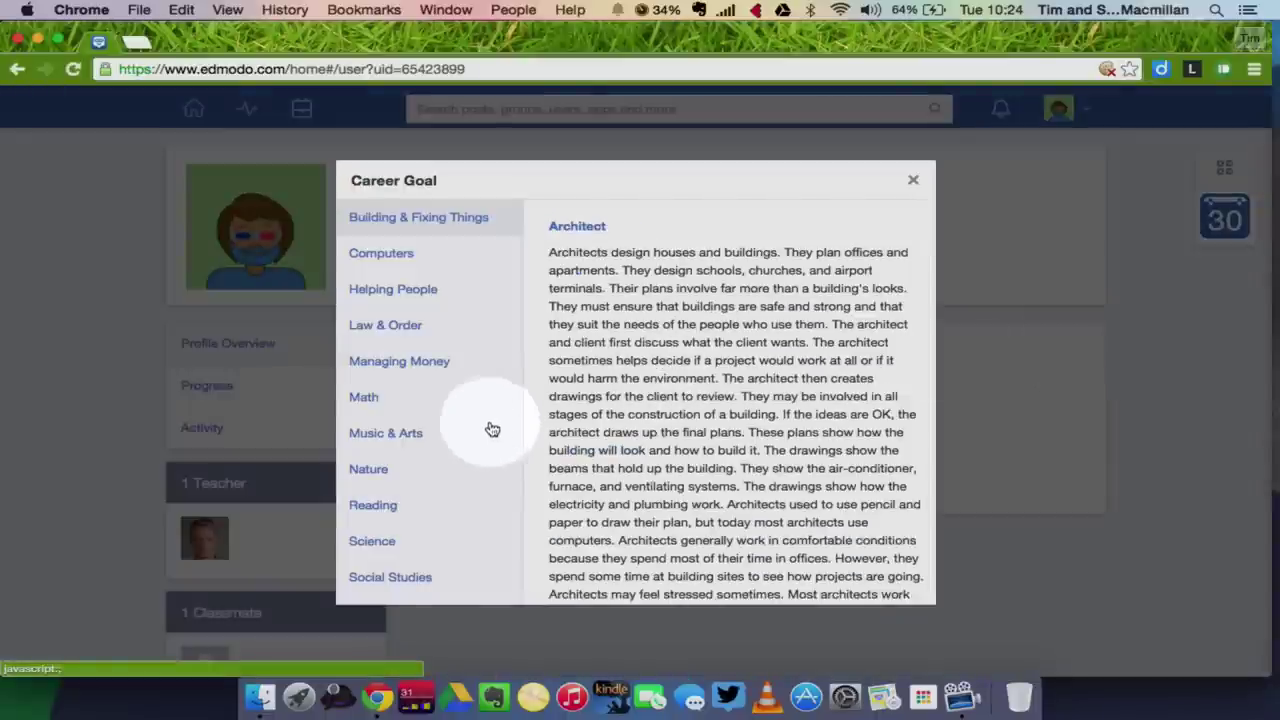
scroll(481, 436, "down", 1)
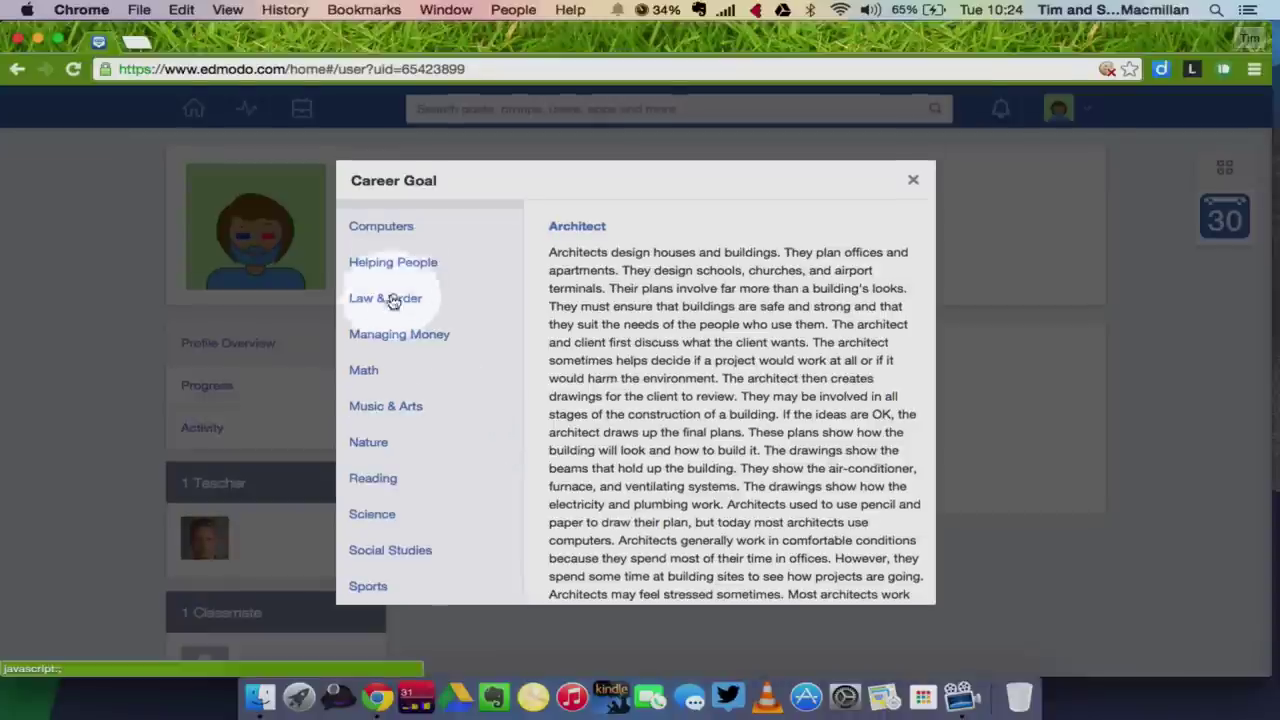
scroll(397, 278, "up", 1)
left_click(370, 256)
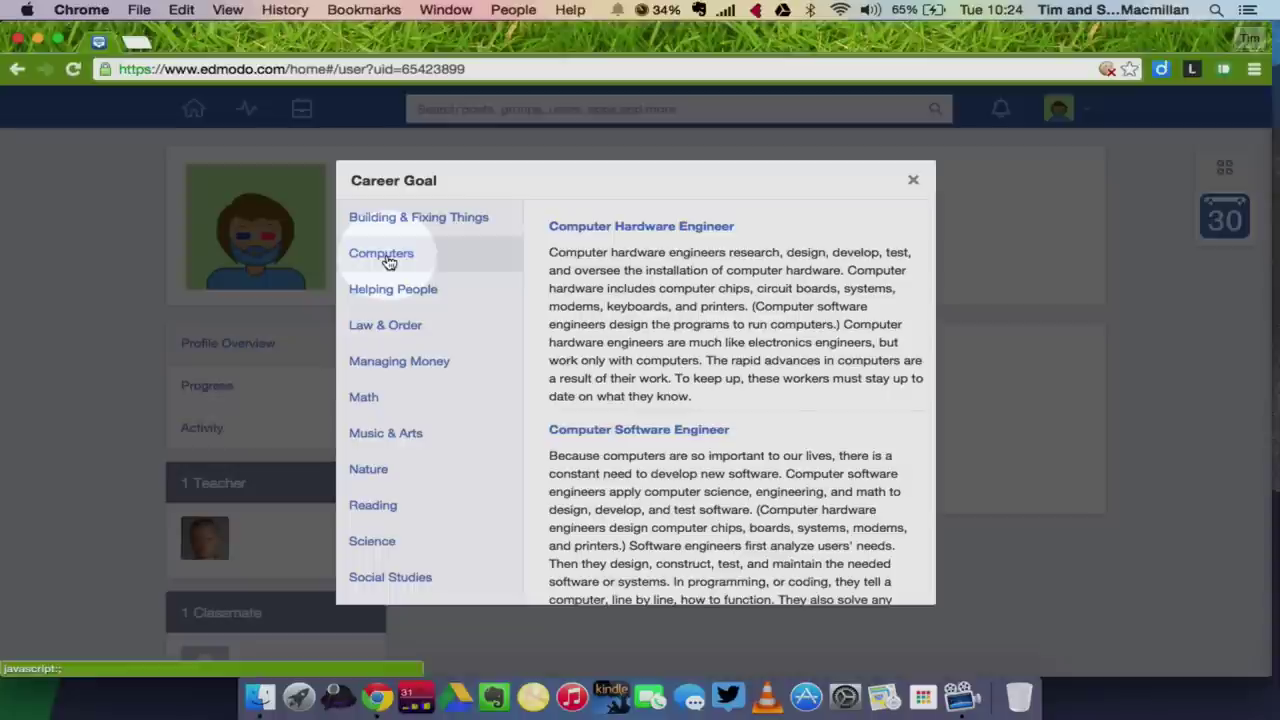
scroll(672, 491, "down", 10)
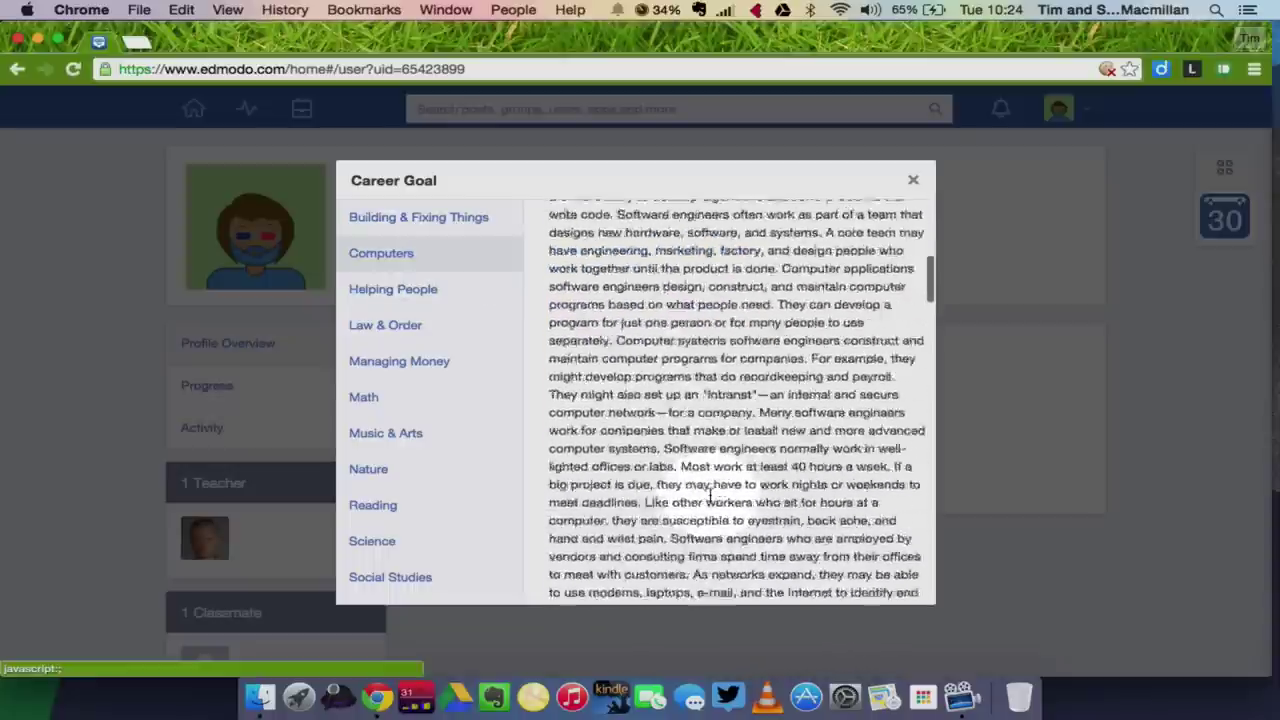
scroll(674, 489, "down", 3)
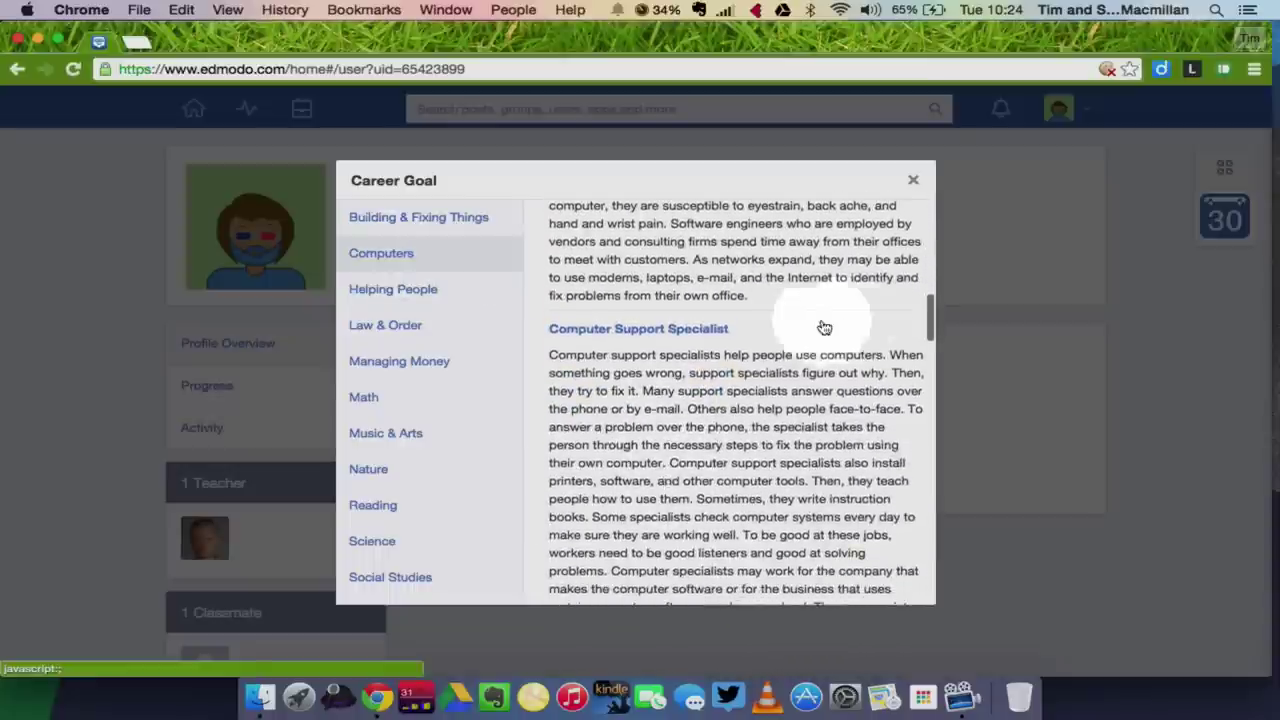
left_click(655, 328)
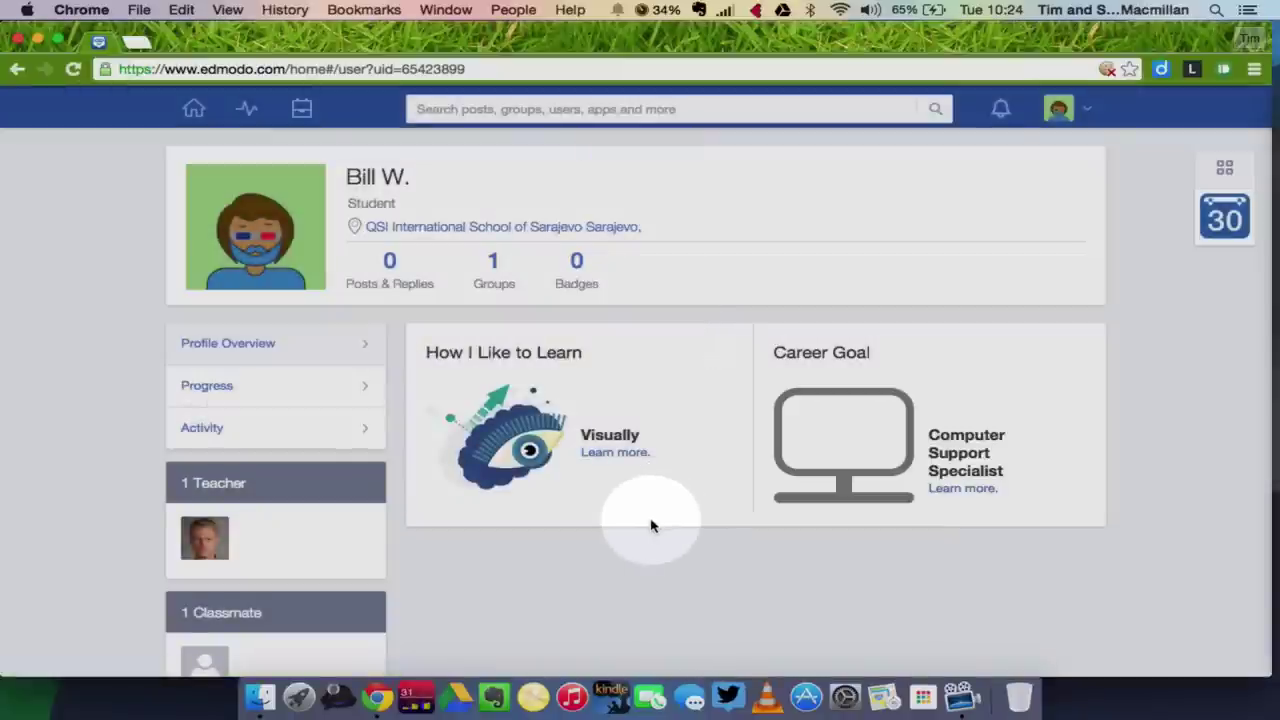
scroll(651, 524, "down", 2)
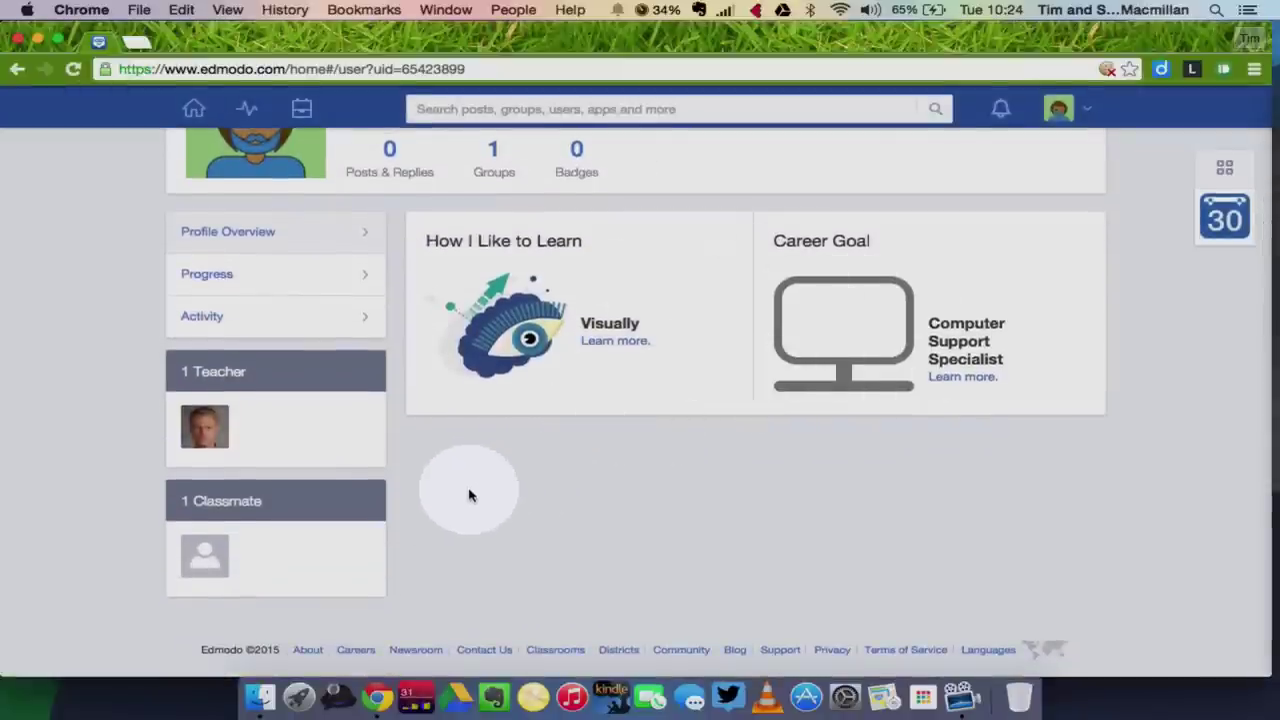
Check the Progress view showing Math Term 1 at 0%, then list Replies under Activity.
scroll(40, 451, "up", 2)
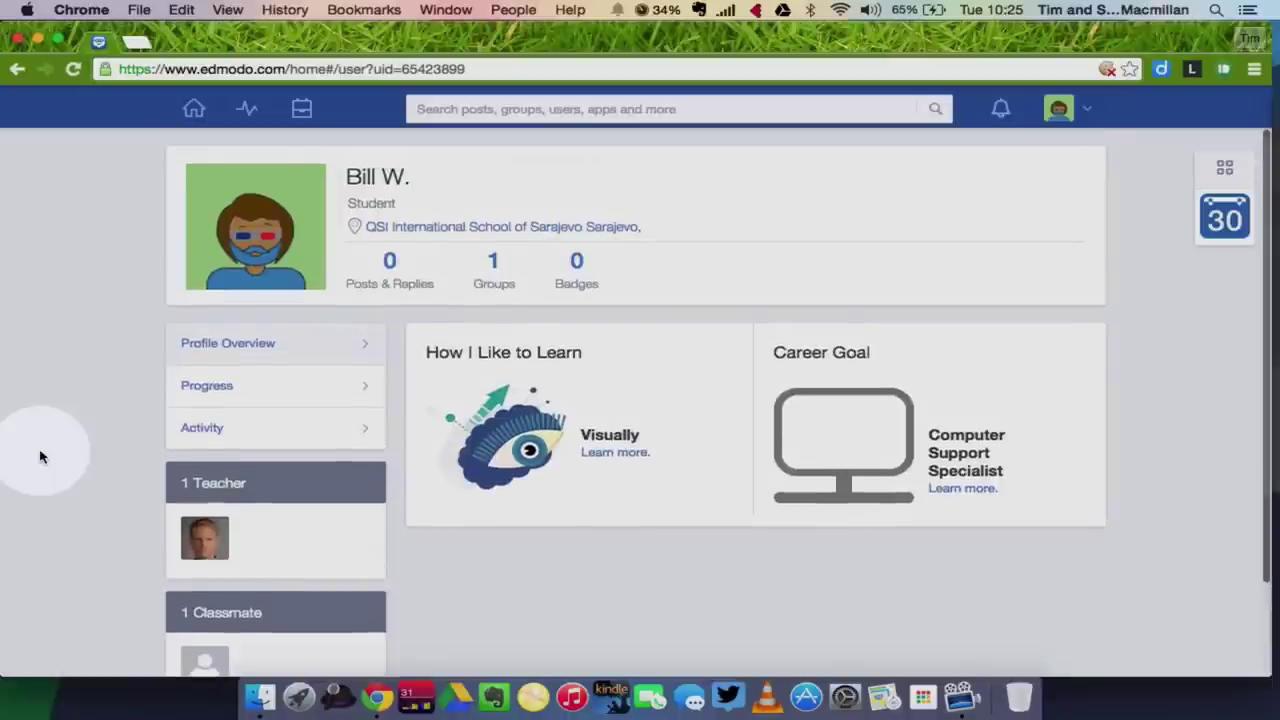
left_click(232, 389)
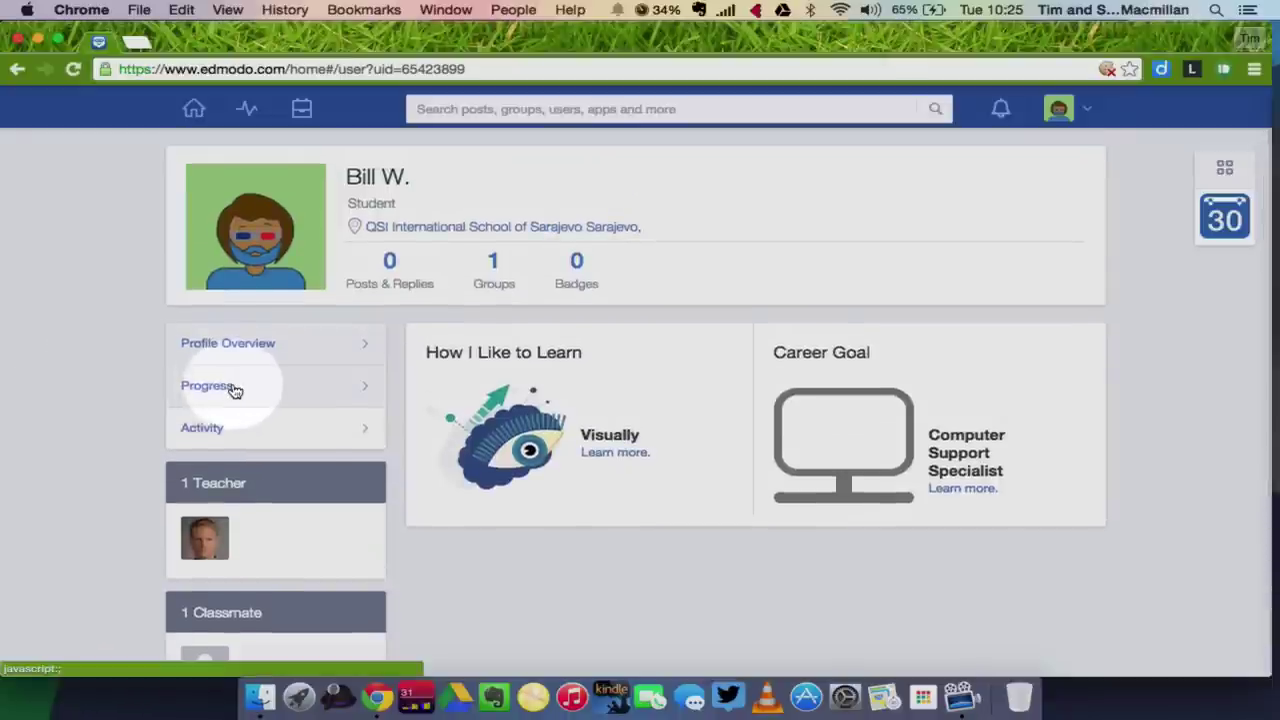
left_click(209, 432)
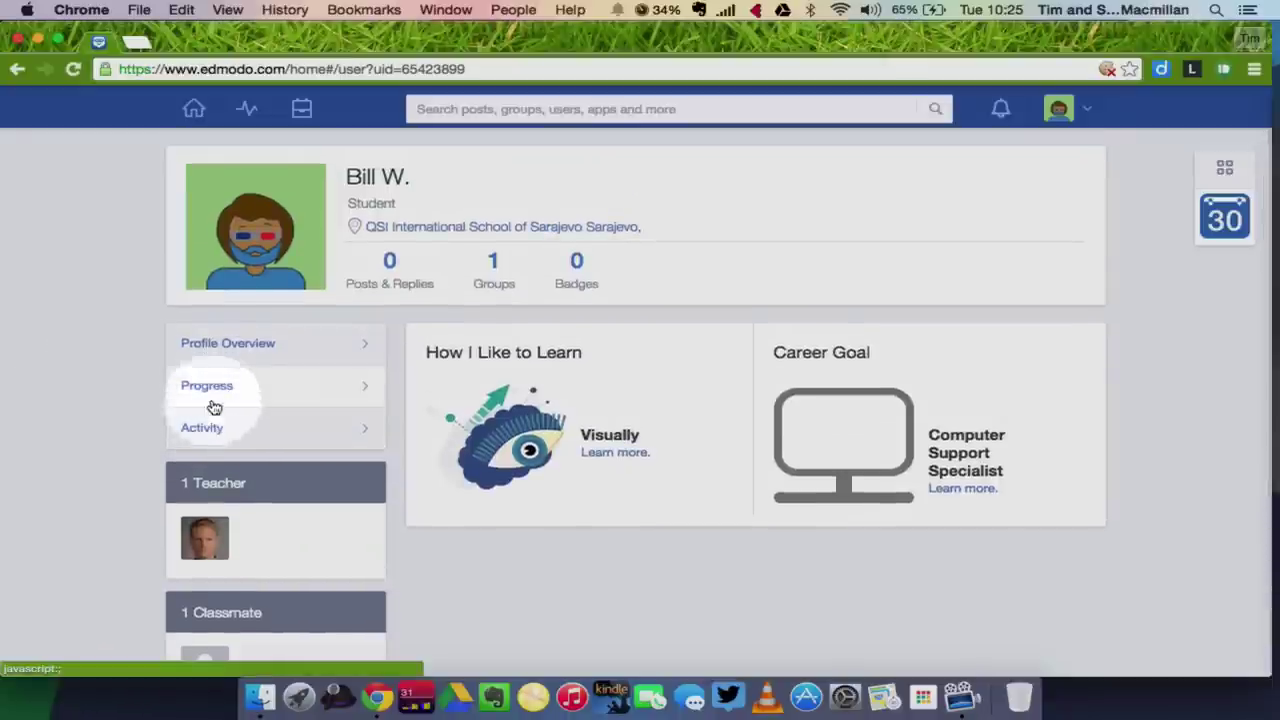
left_click(211, 395)
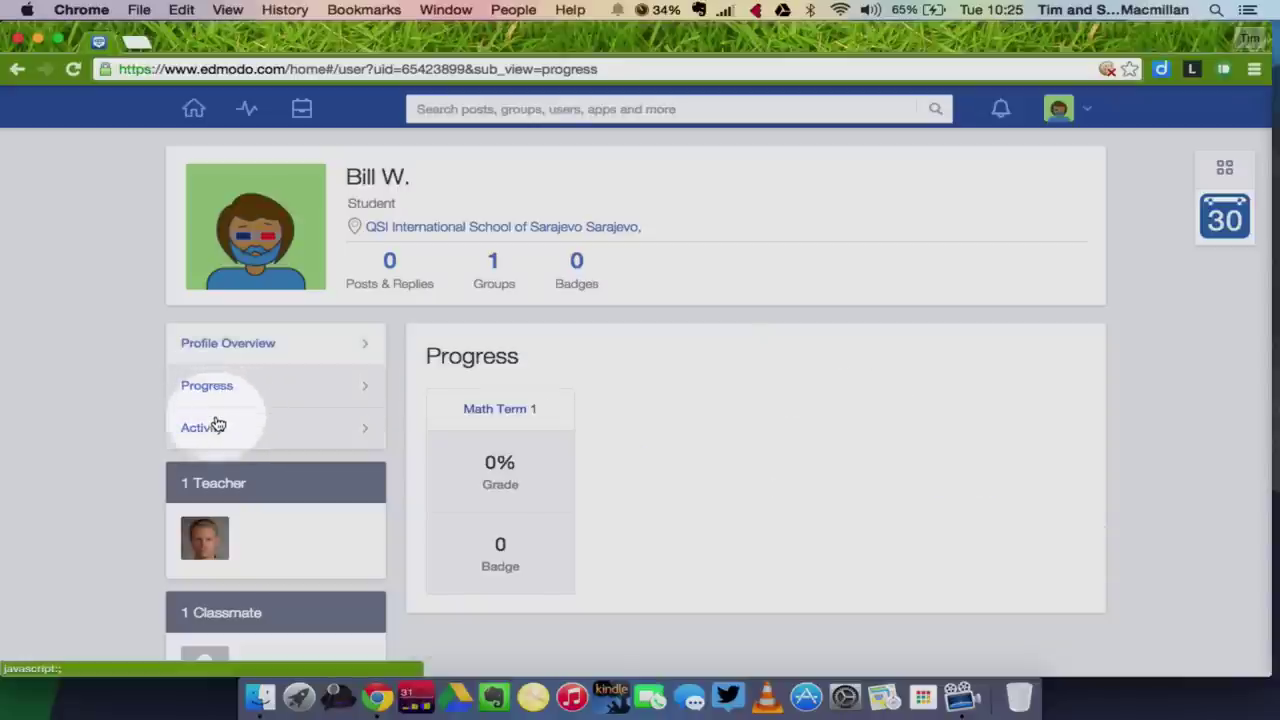
left_click(209, 430)
left_click(105, 455)
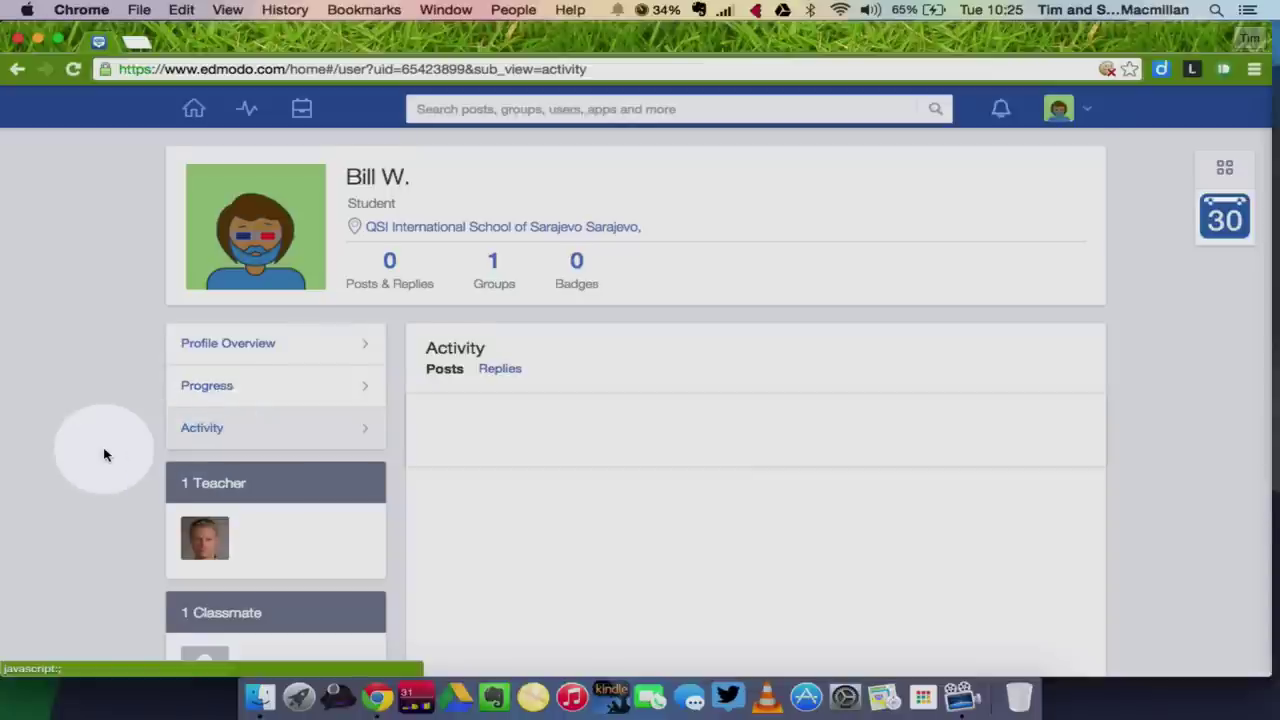
scroll(105, 455, "down", 1)
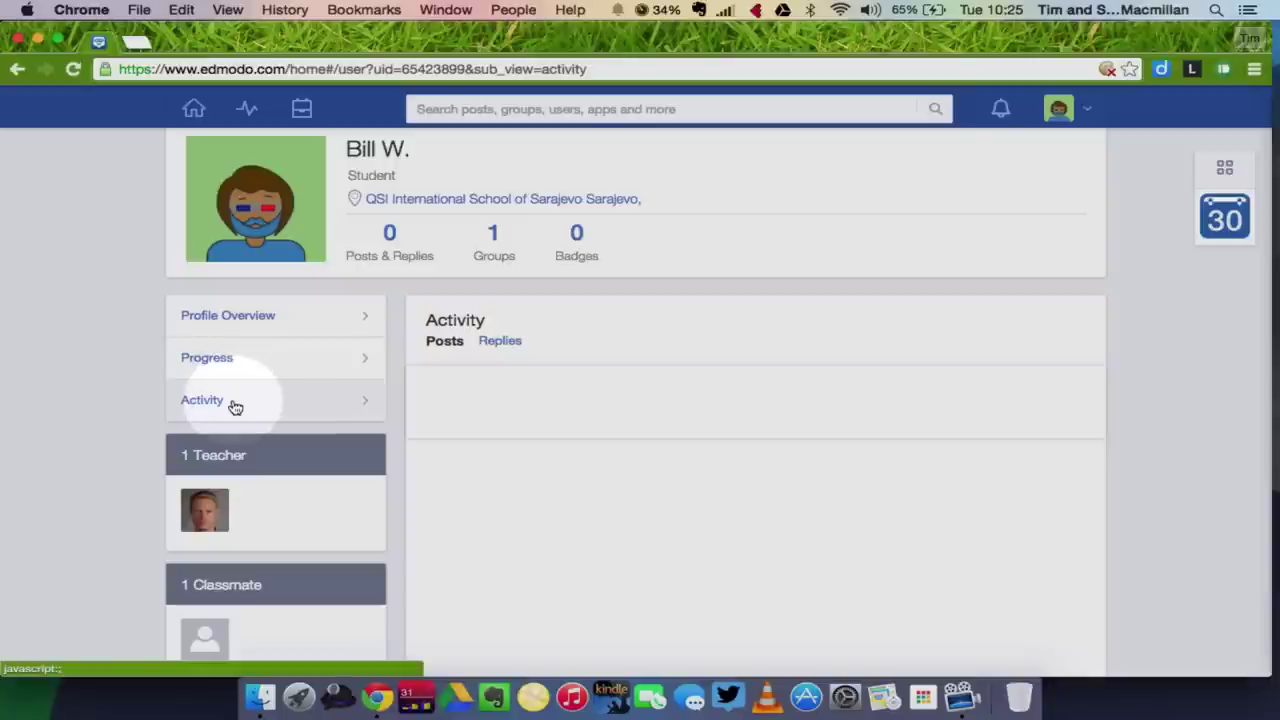
left_click(501, 341)
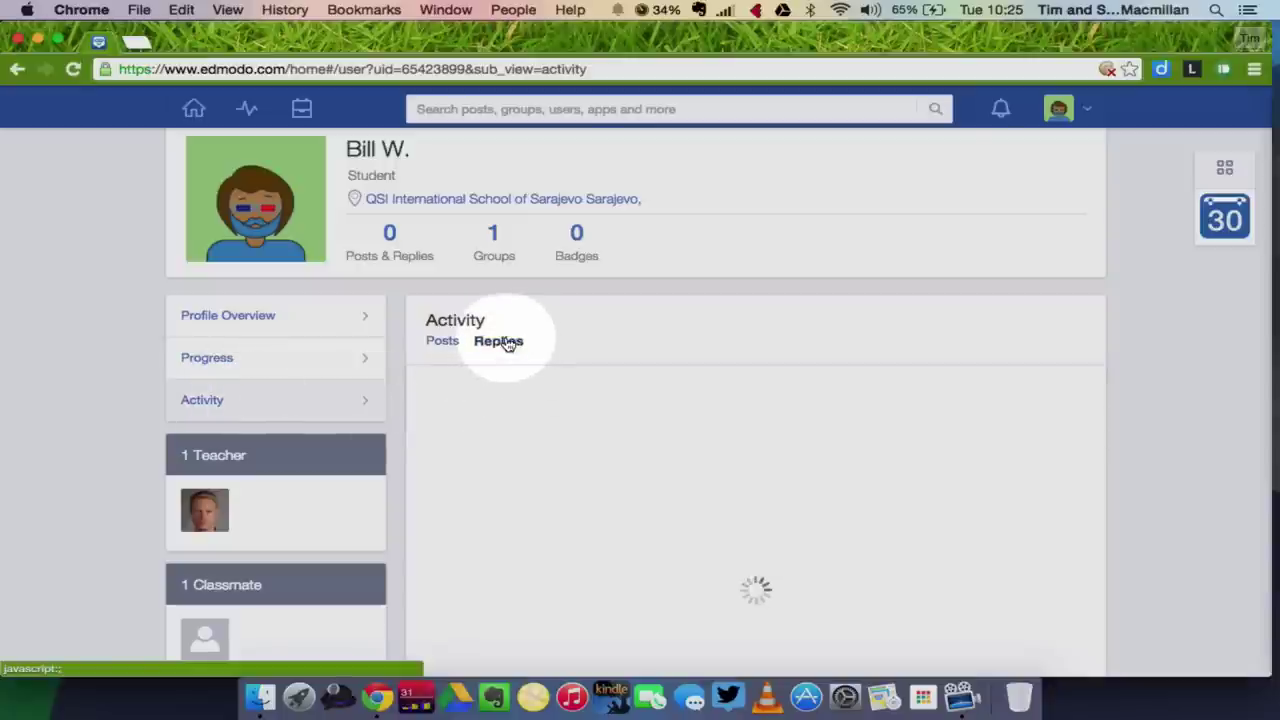
scroll(880, 380, "up", 1)
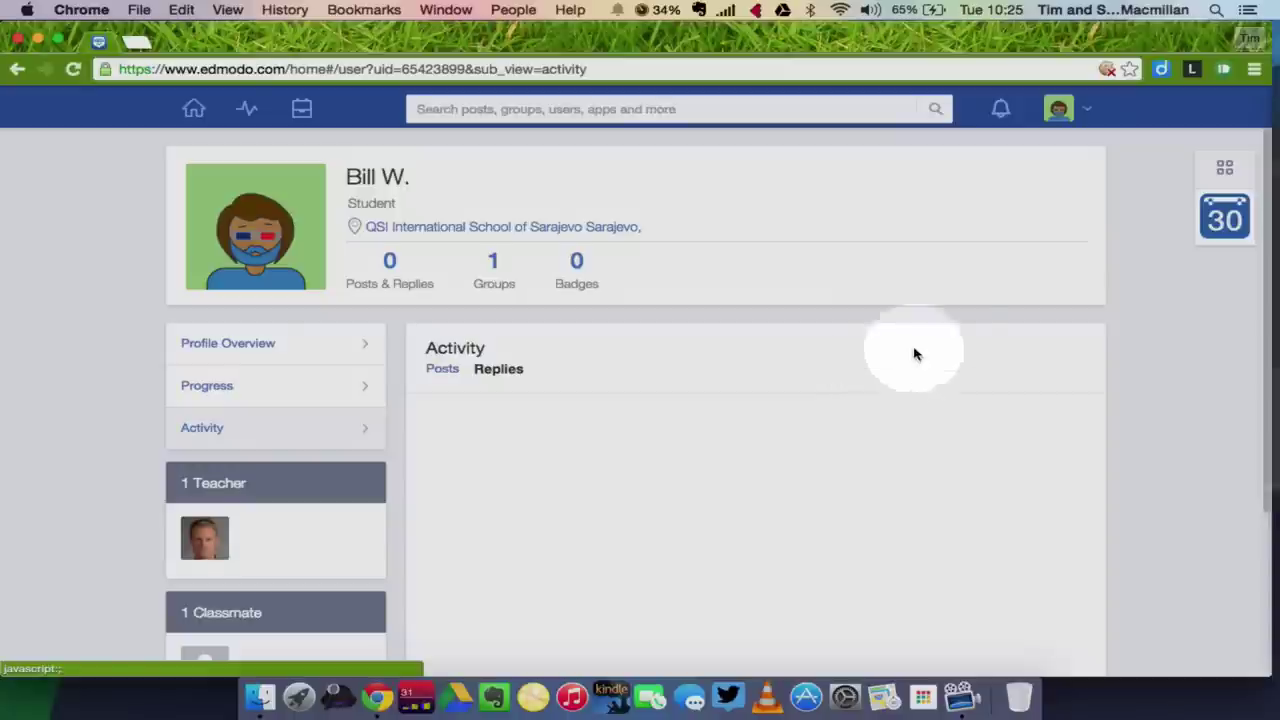
On the home feed, write the note "I have joined Edmodo. I look forward to getting started.".
left_click(194, 112)
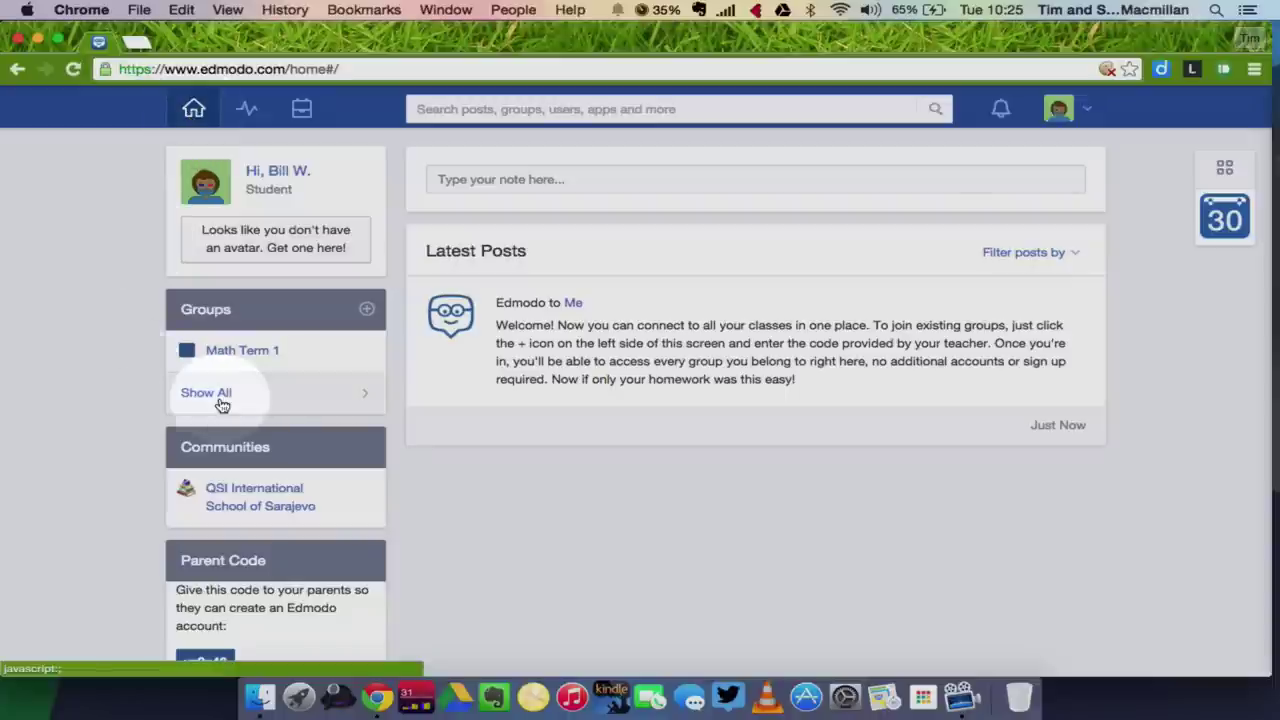
left_click(608, 492)
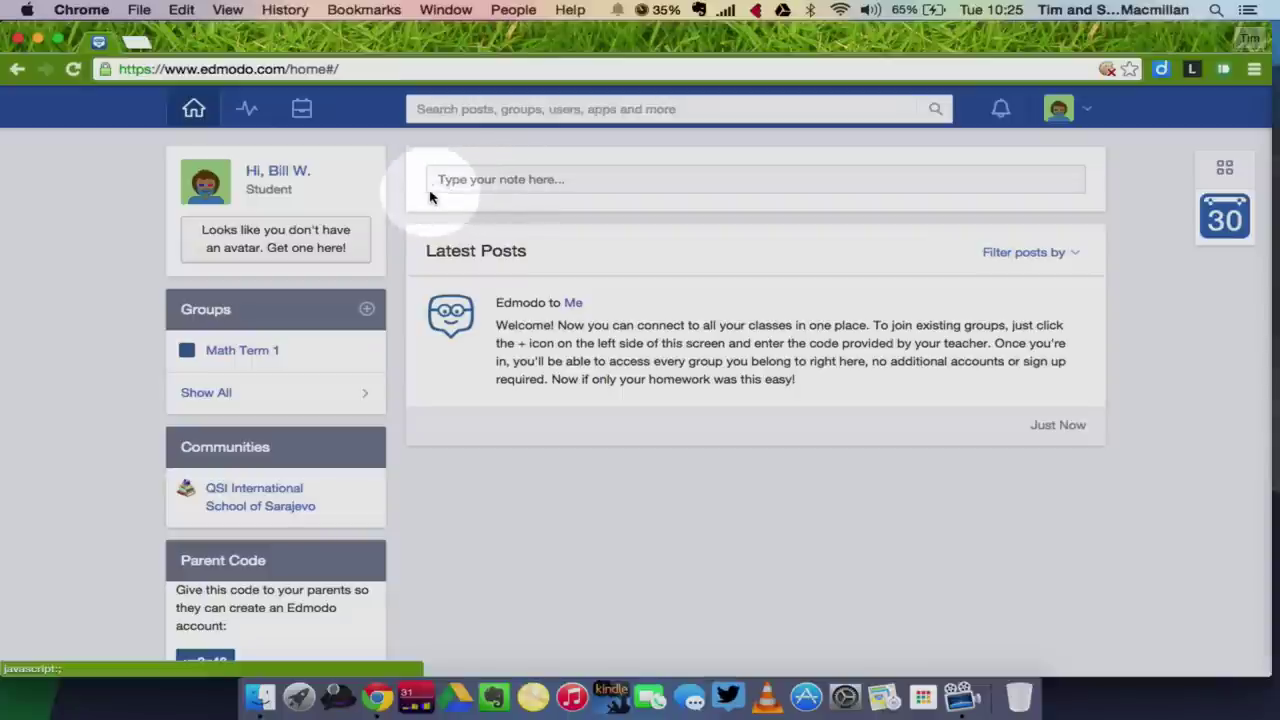
left_click(432, 185)
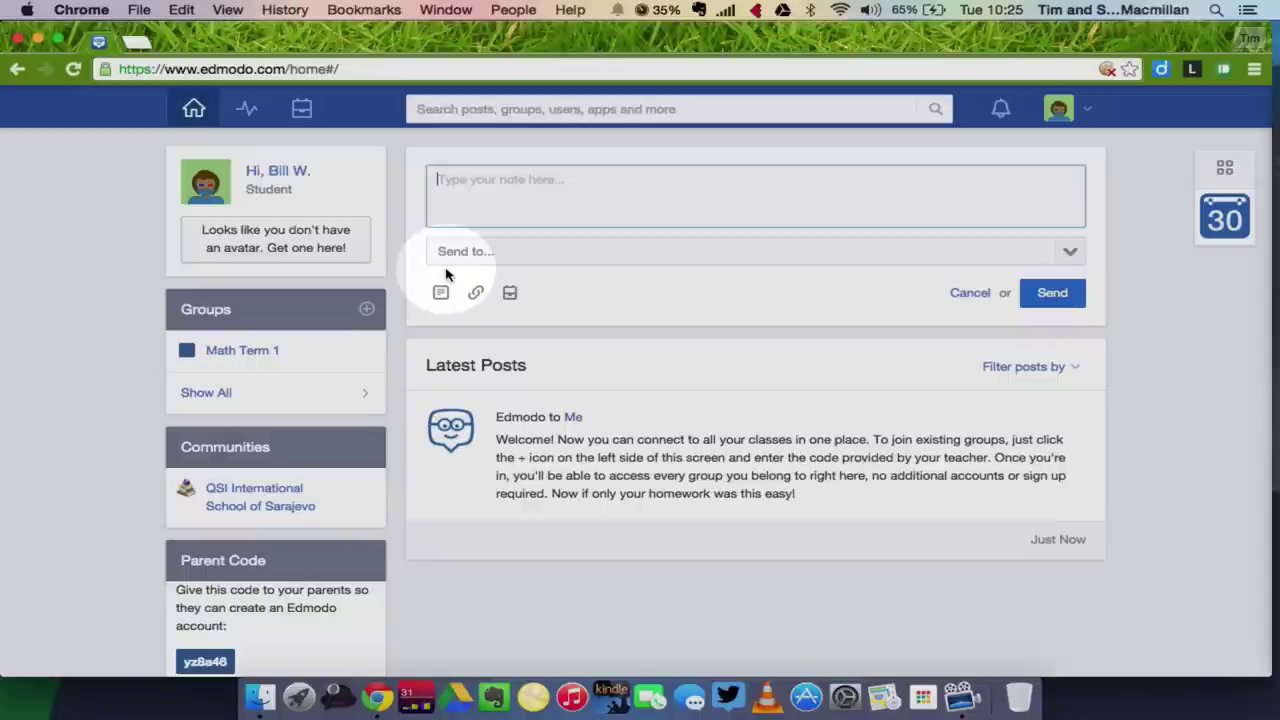
type("I")
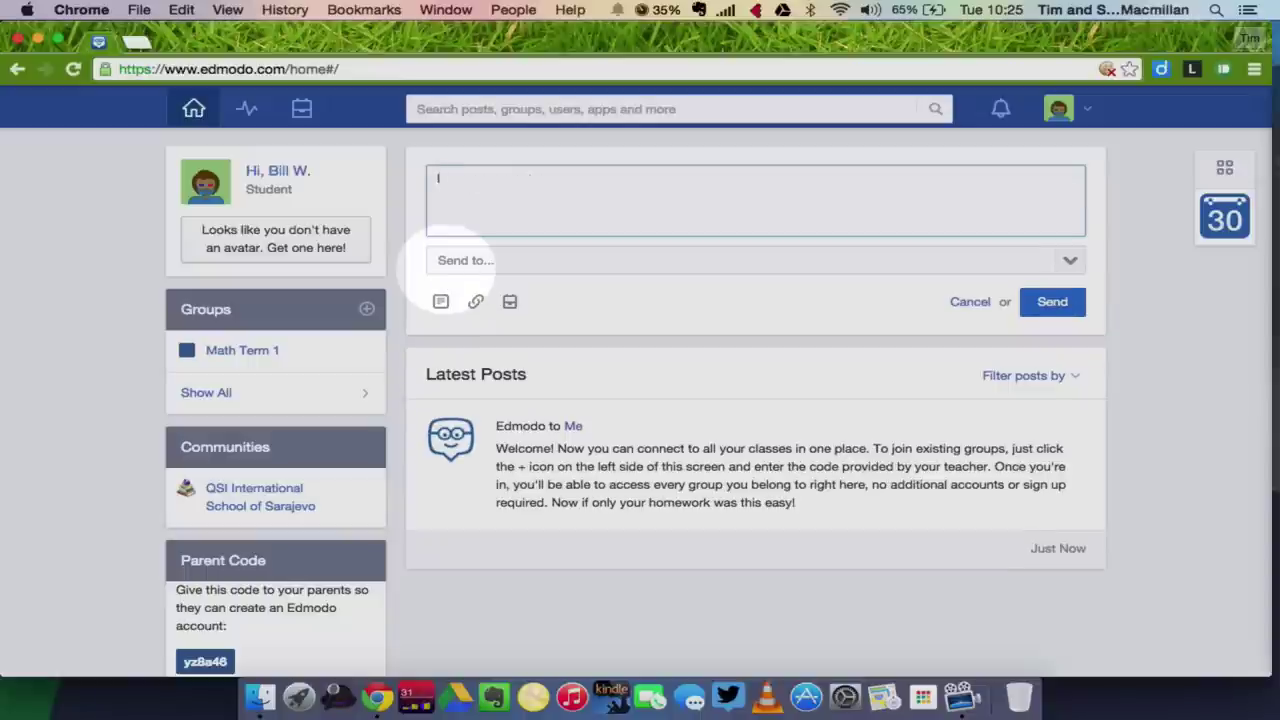
type(" have joined Edmodo. I l")
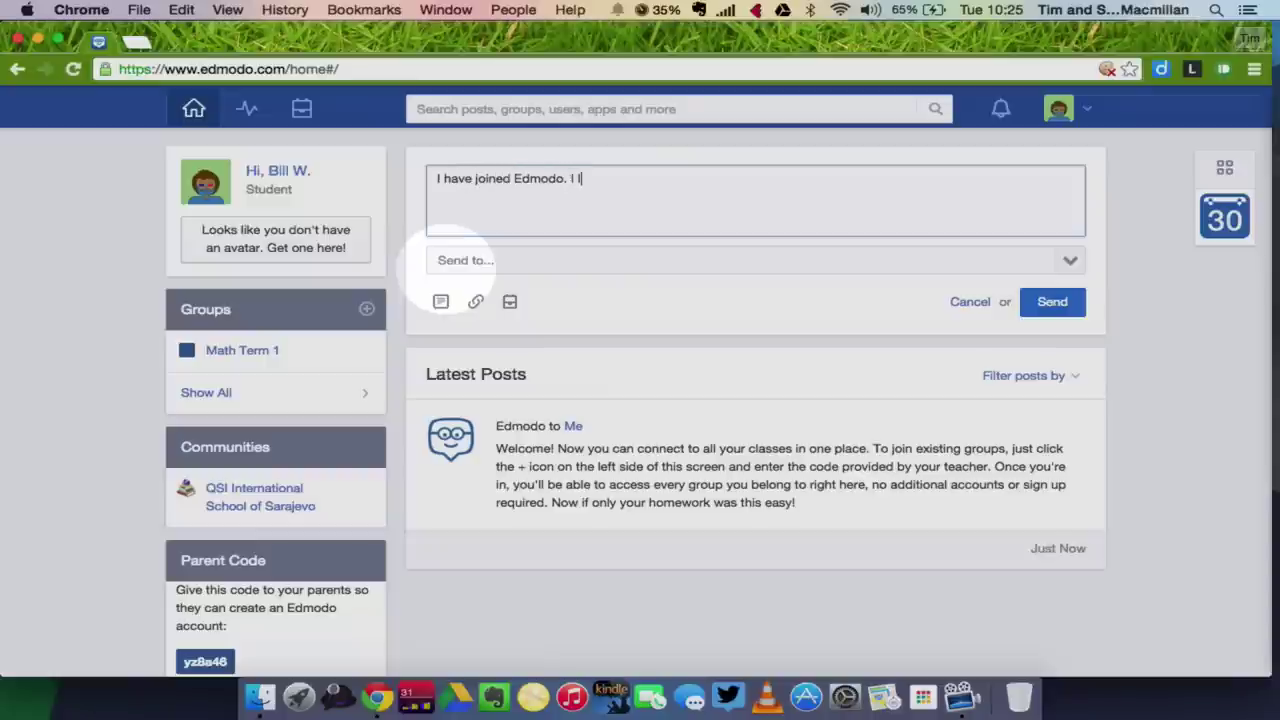
type("forward to getting started.")
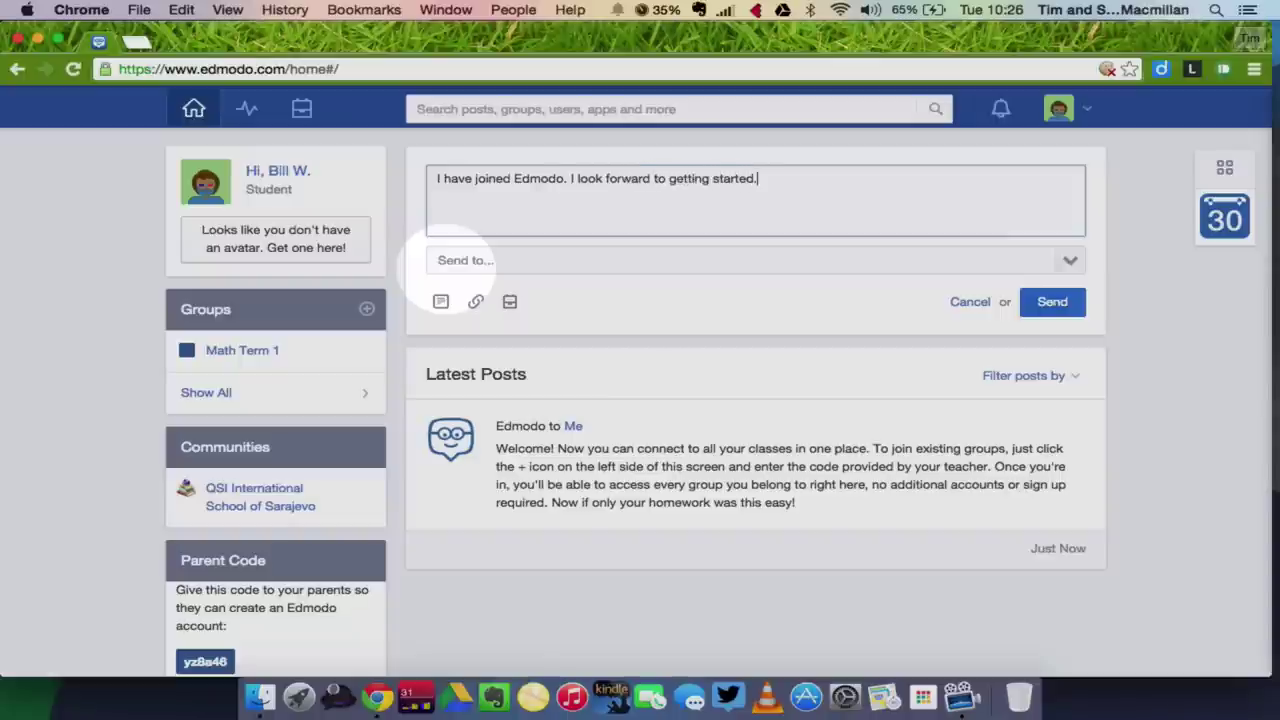
Address the note to the teacher instead of Math Term 1 and send it.
left_click(484, 263)
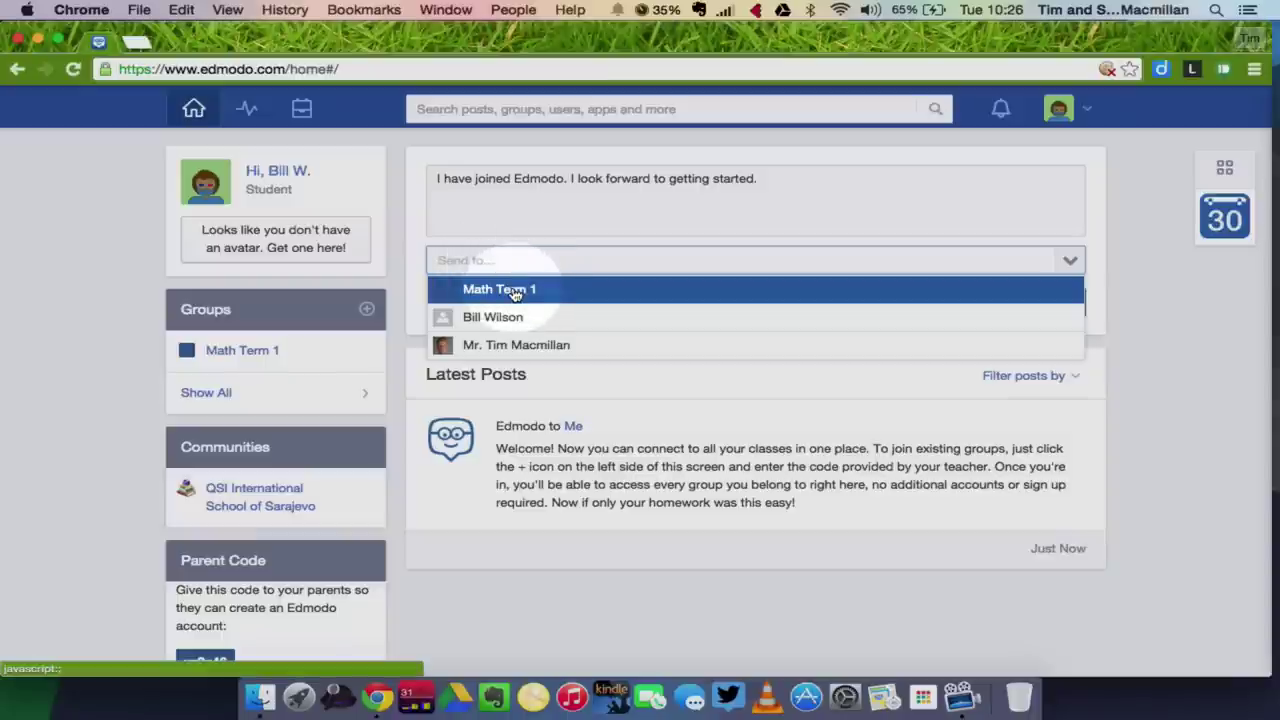
left_click(514, 291)
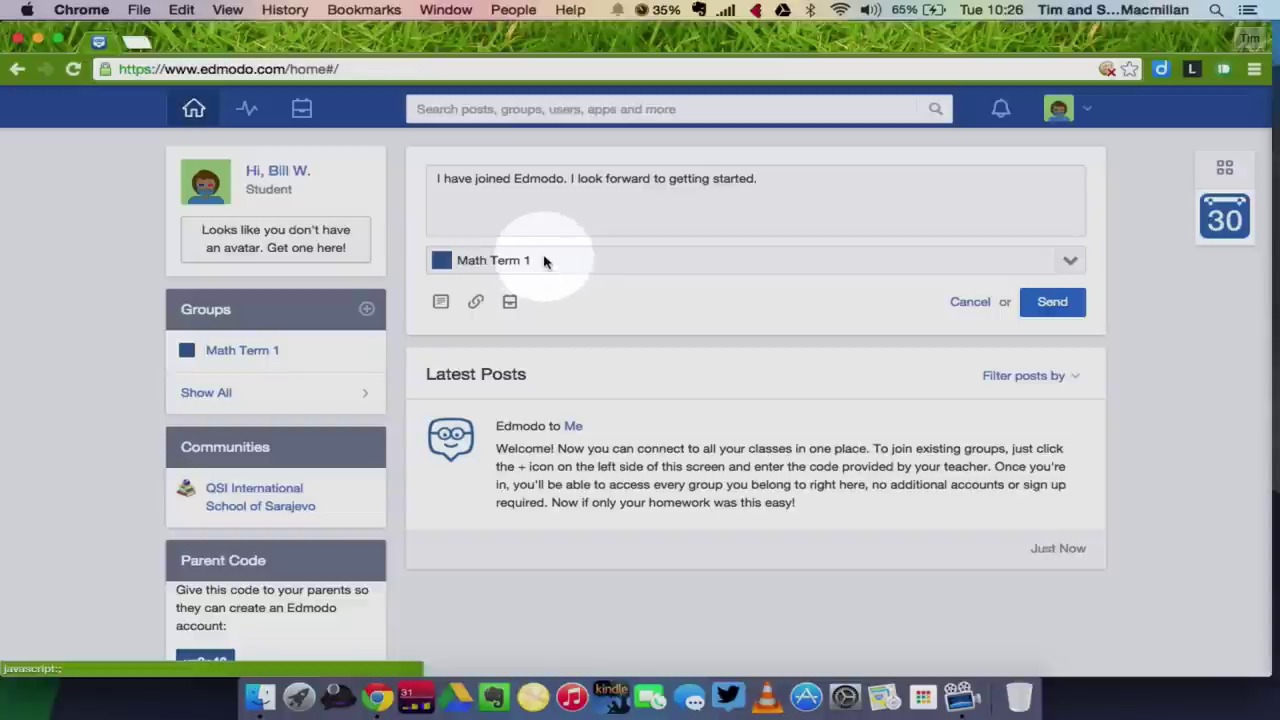
left_click(544, 261)
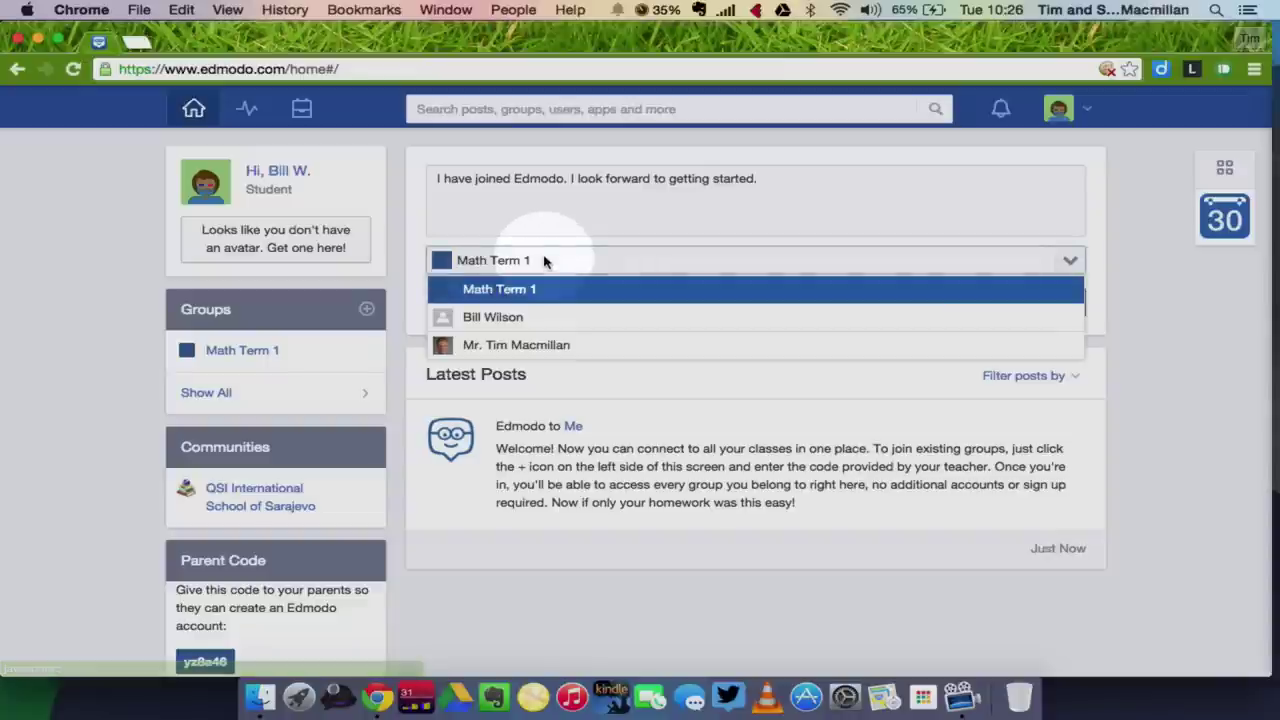
left_click(532, 346)
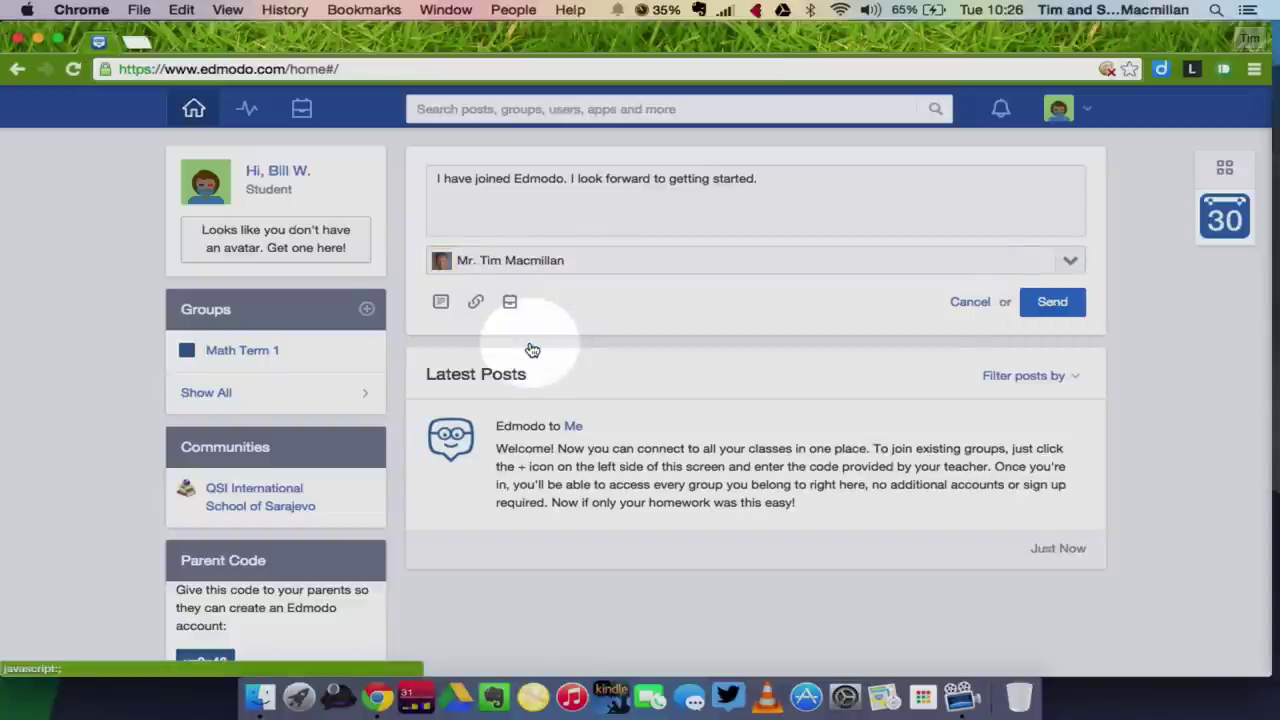
left_click(1054, 306)
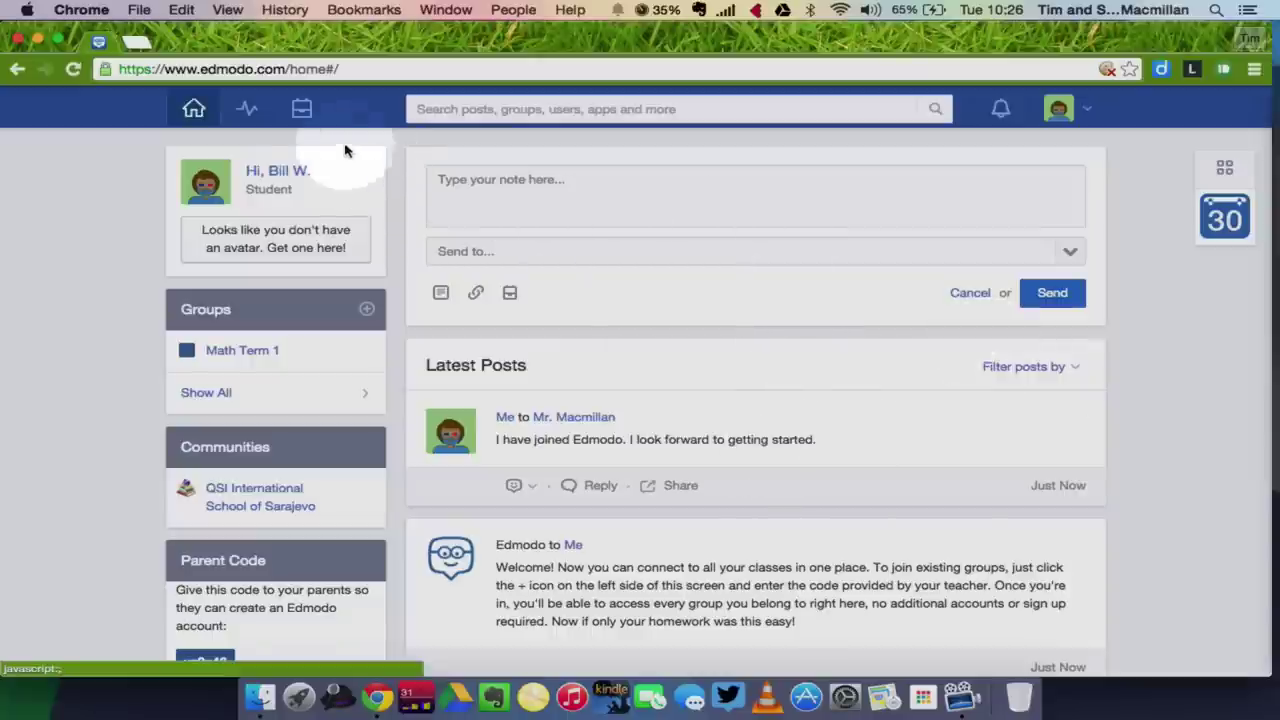
Show Math Term 1 progress, with its empty assignment chart and 0/0 total.
left_click(250, 115)
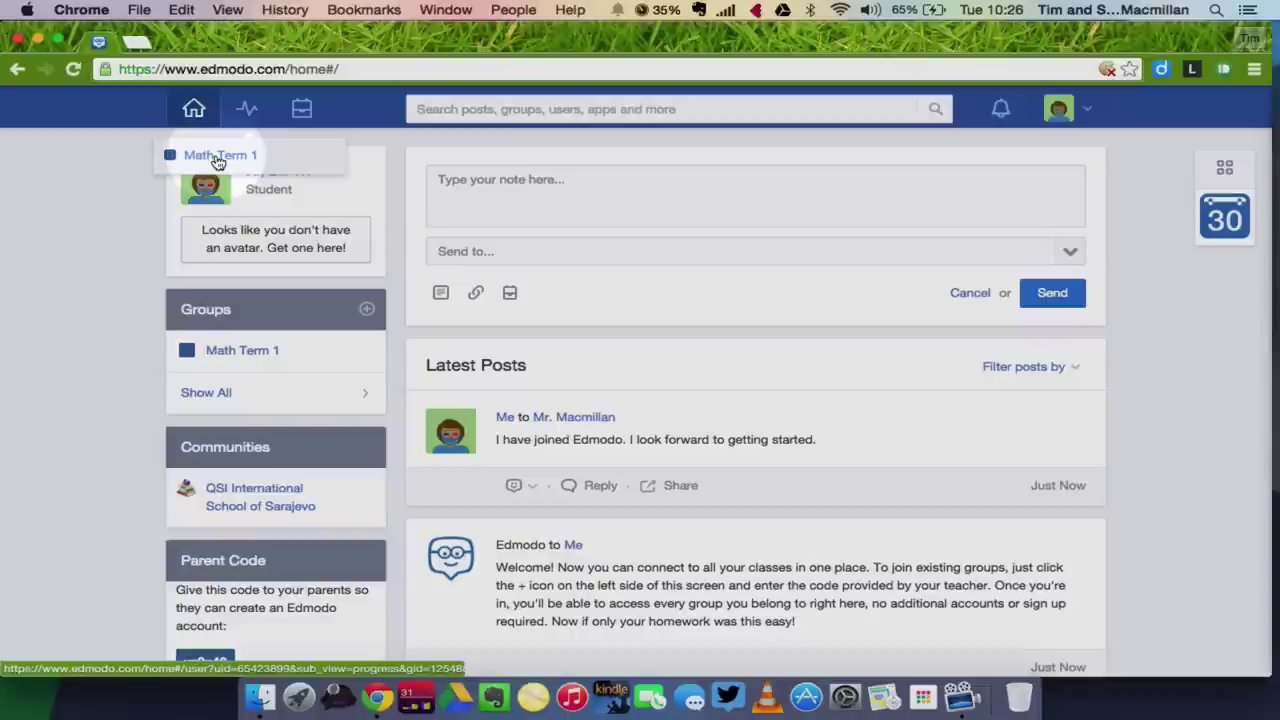
left_click(217, 158)
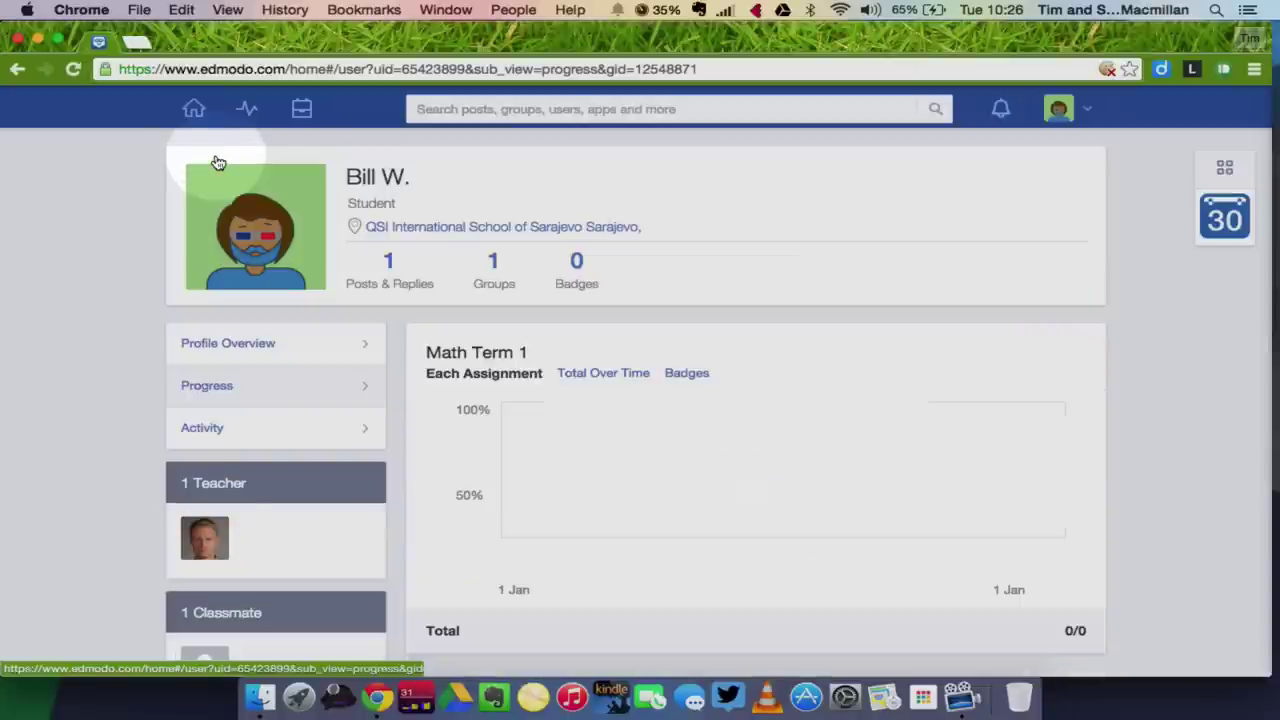
scroll(564, 340, "down", 3)
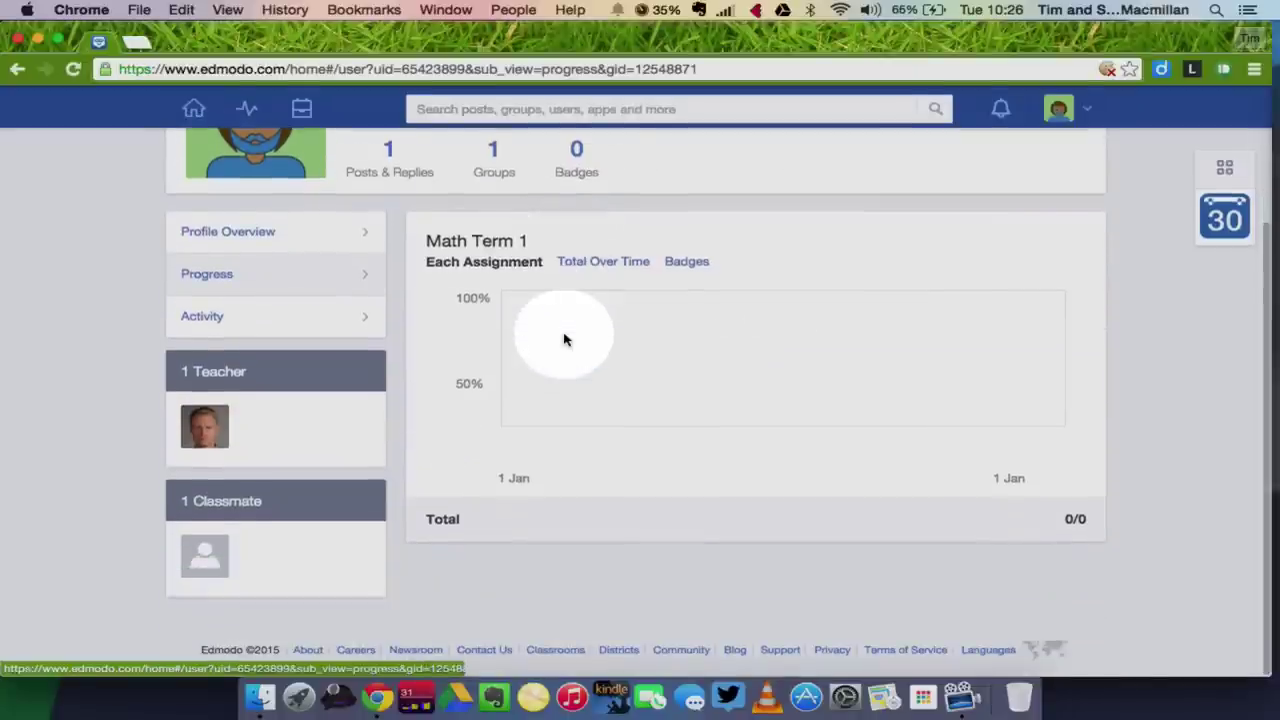
scroll(564, 340, "up", 3)
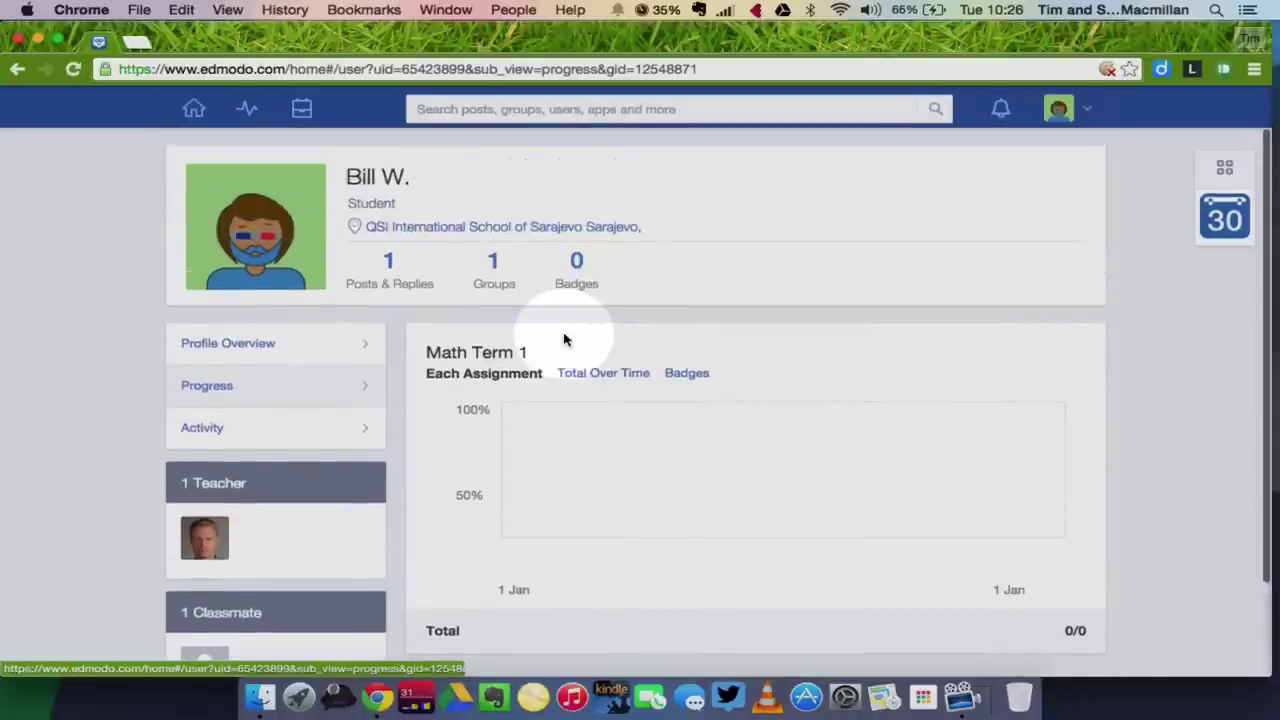
Show all Backpack items, then try Upload Files and the Link tab, cancelling without adding anything.
left_click(303, 113)
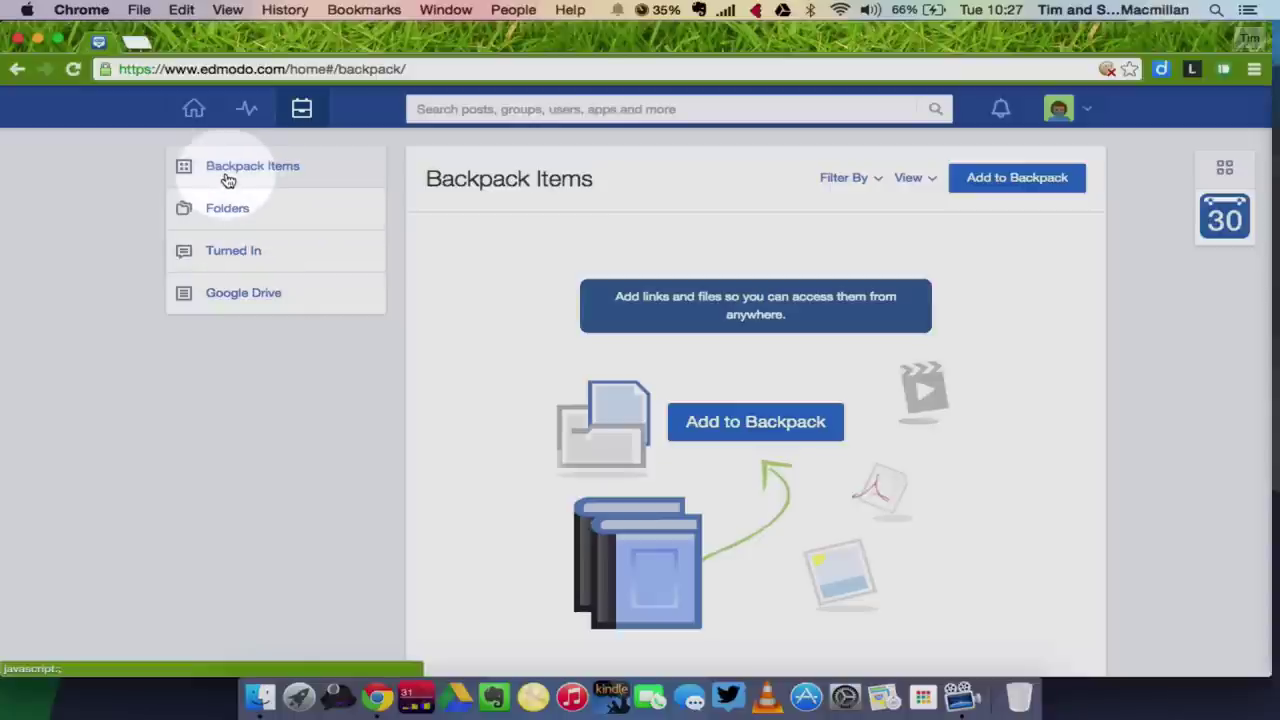
left_click(284, 175)
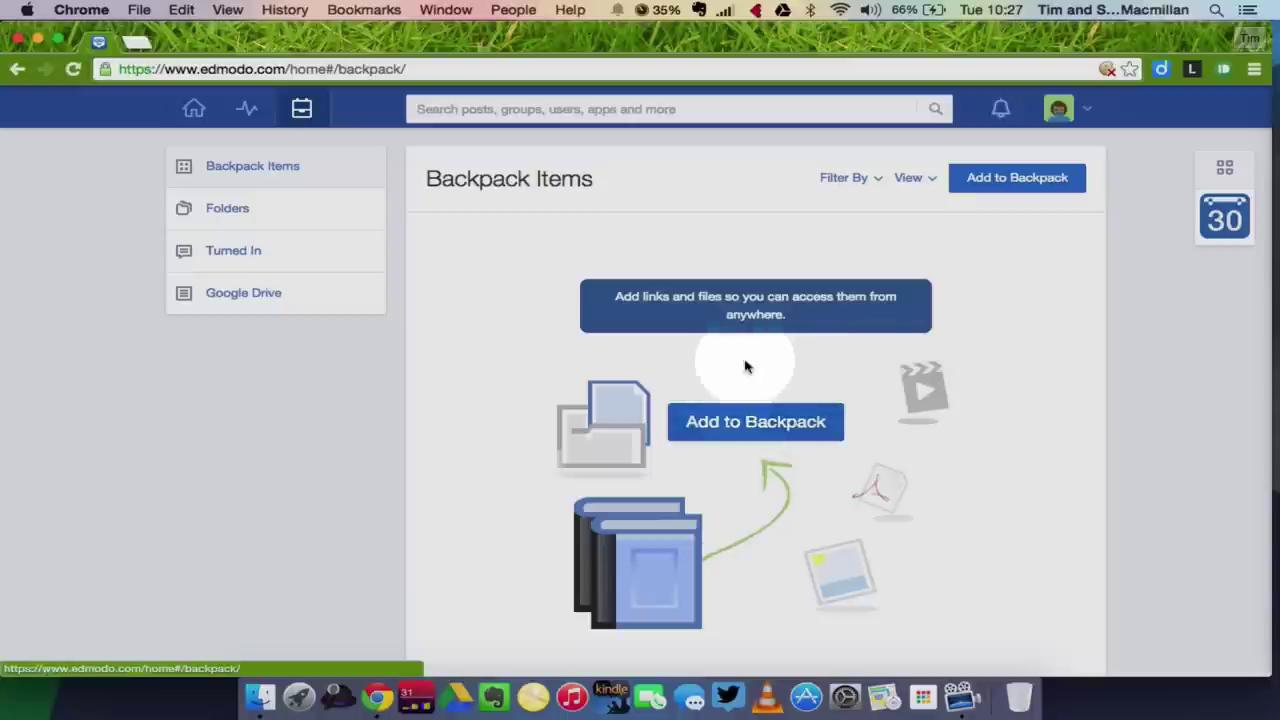
left_click(1000, 182)
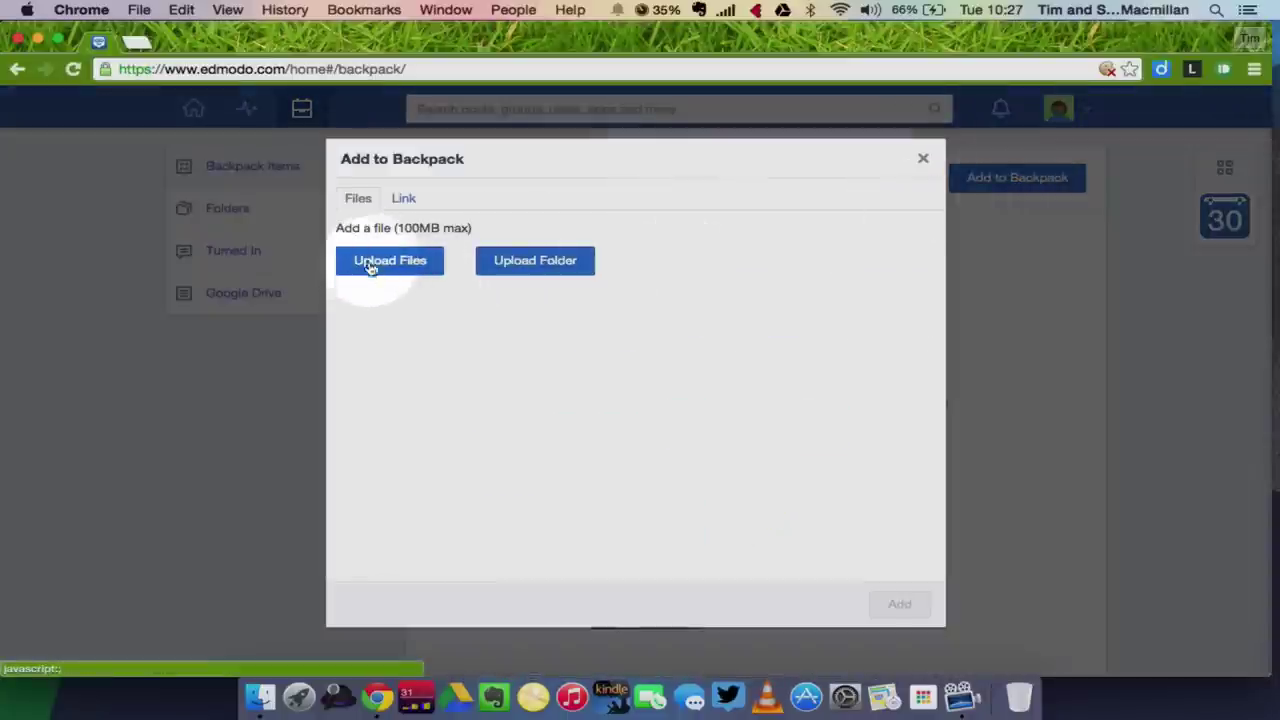
left_click(389, 261)
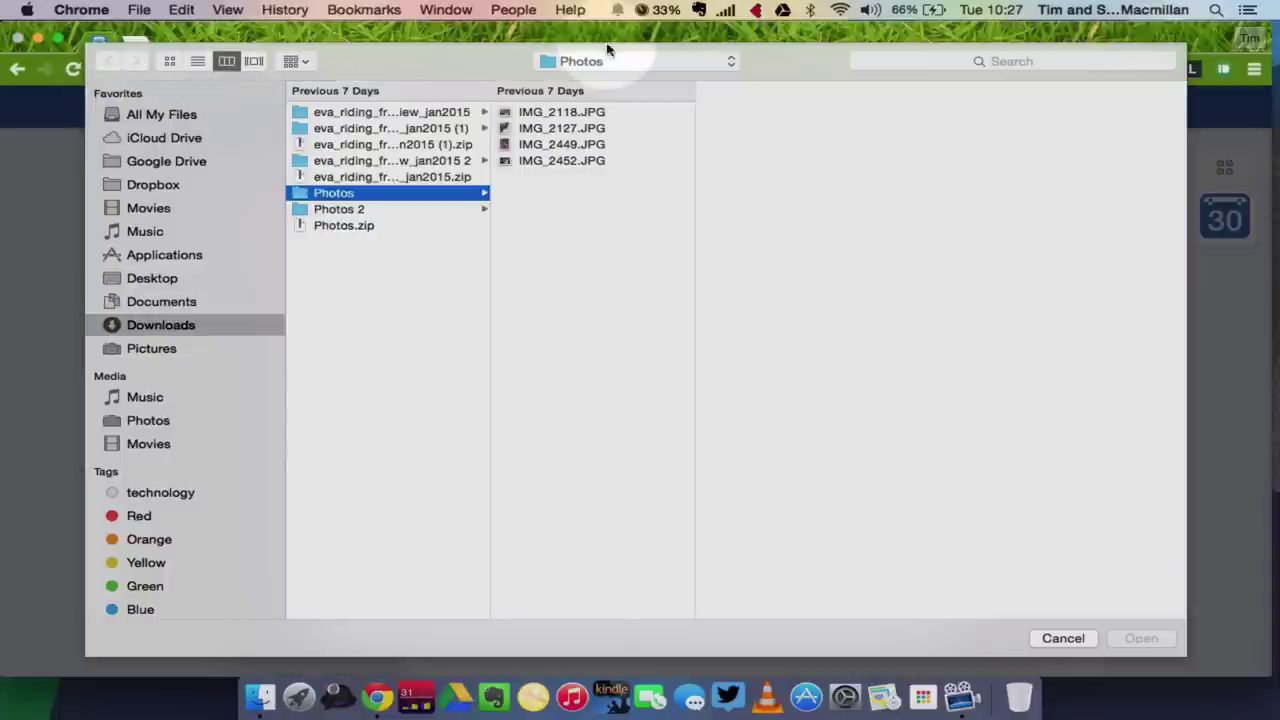
left_click(1062, 637)
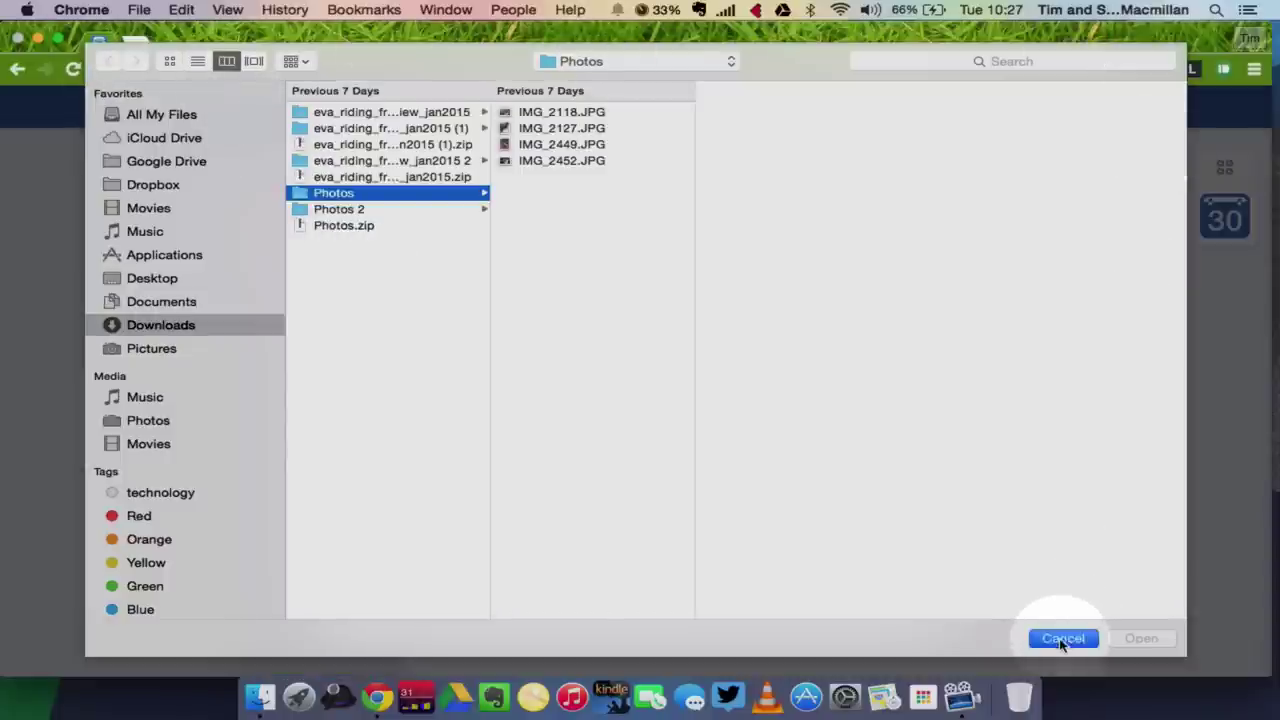
left_click(406, 197)
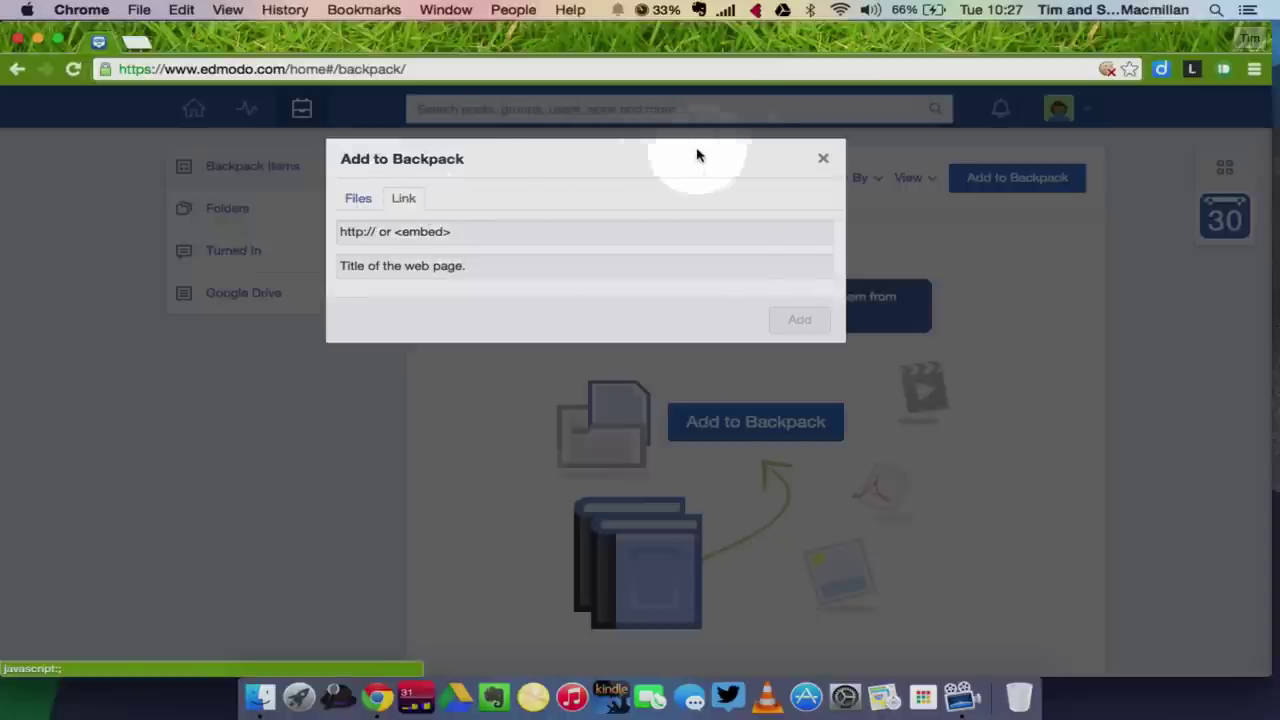
left_click(822, 159)
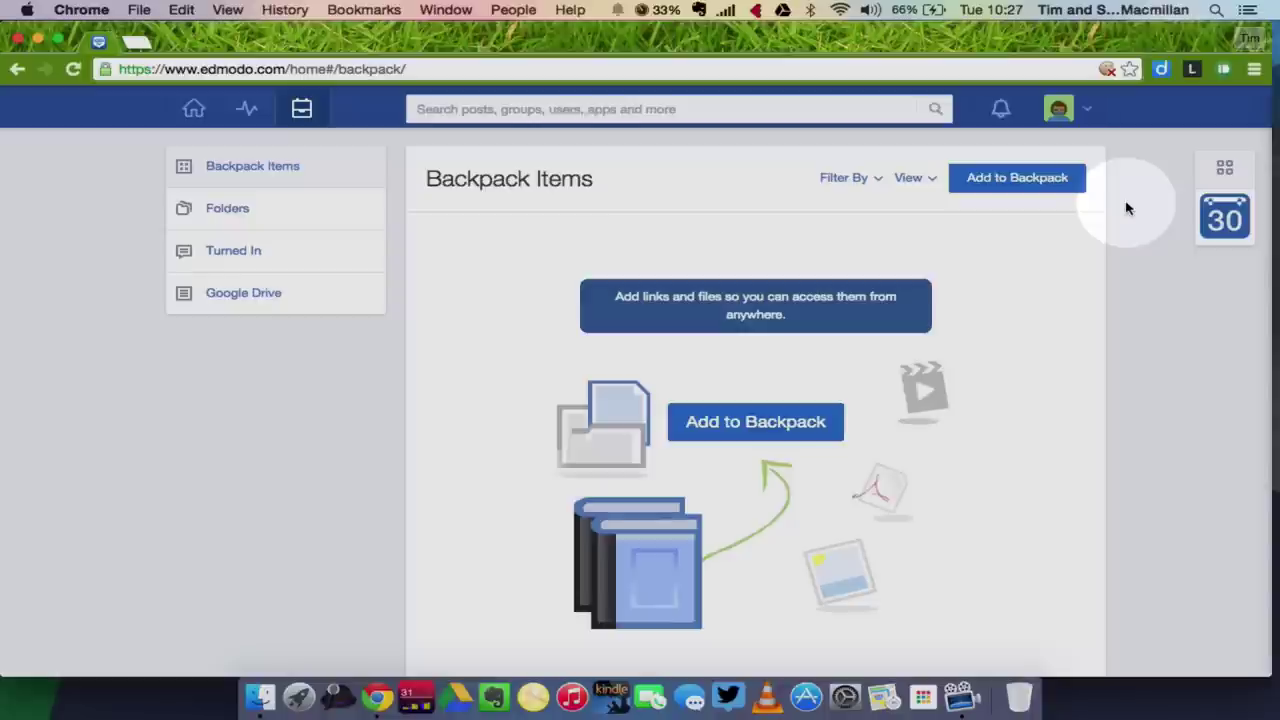
View and dismiss the notifications list, then open the Apps Launcher with Photo Editor and Edmodo Planner.
left_click(1001, 112)
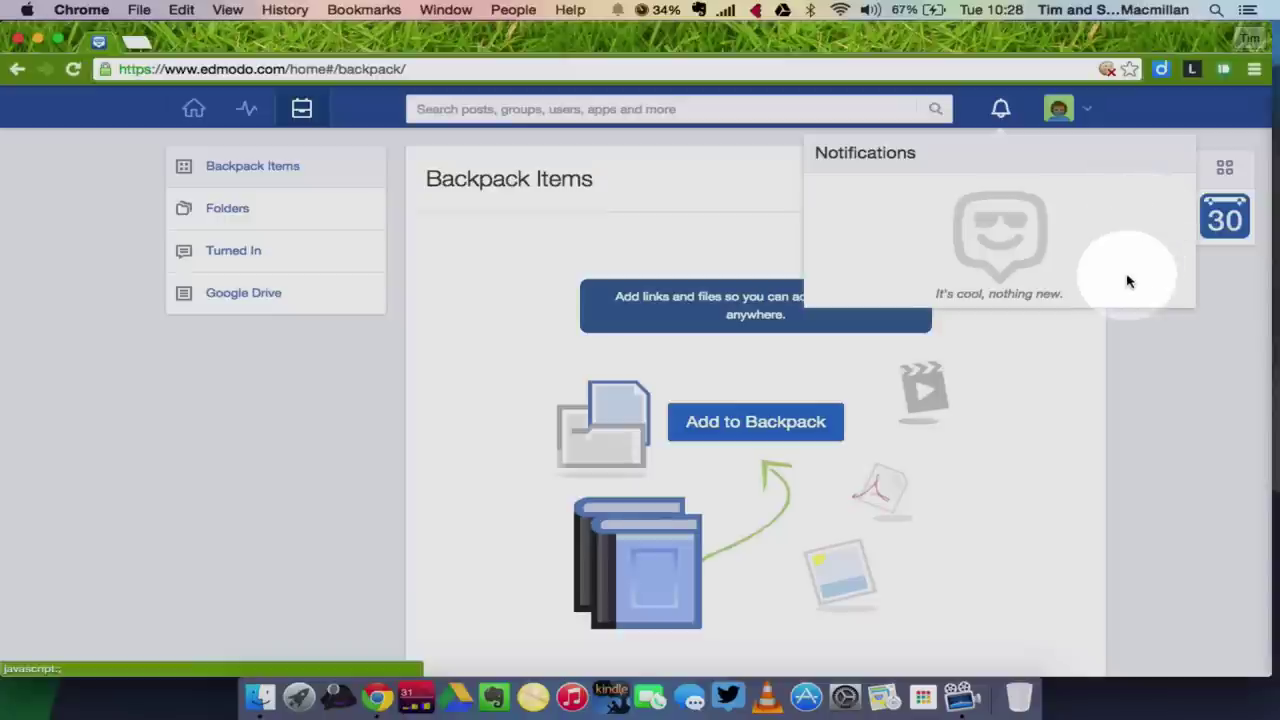
left_click(1121, 360)
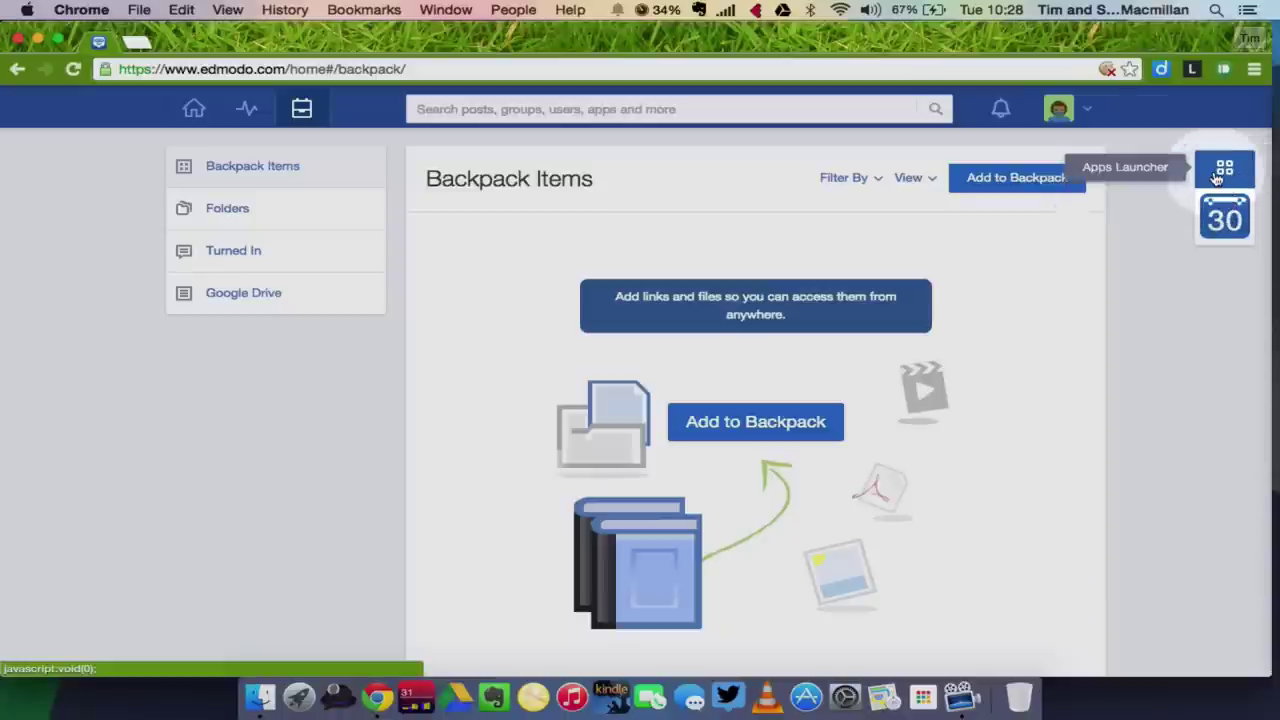
left_click(1220, 175)
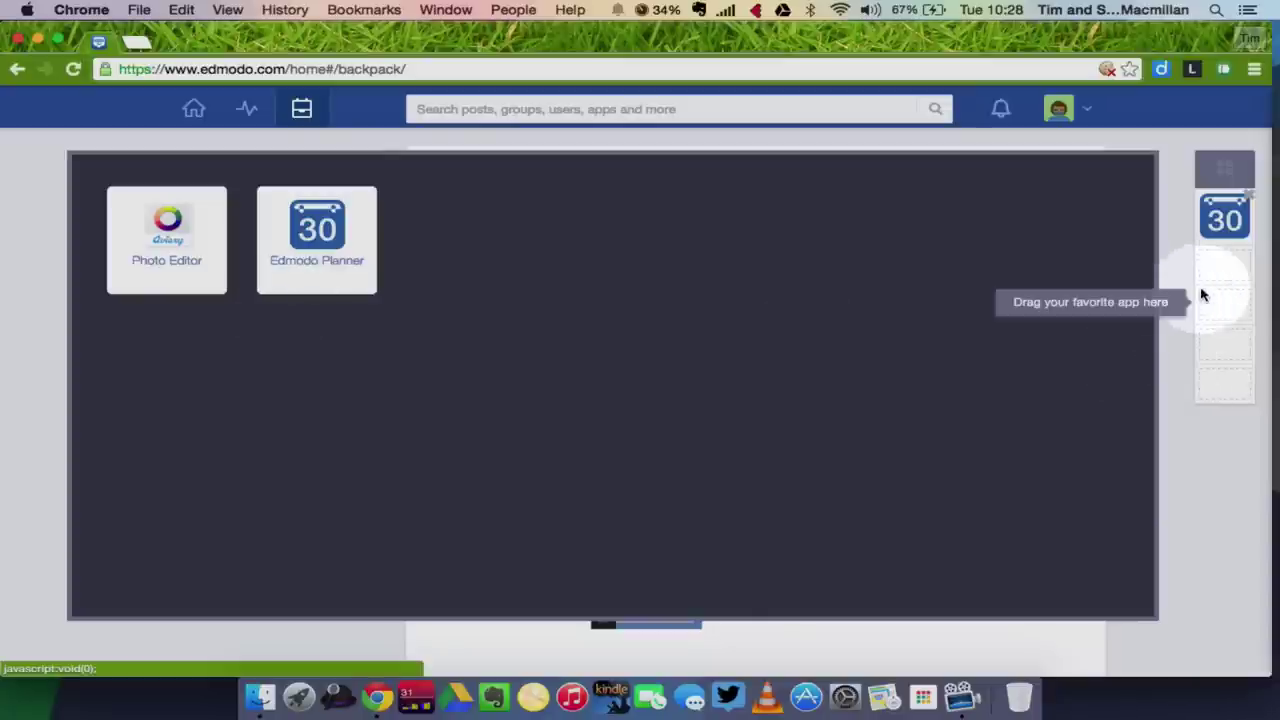
View the Edmodo Planner's February 2015 month calendar, then close it back to the empty Backpack.
left_click(1206, 463)
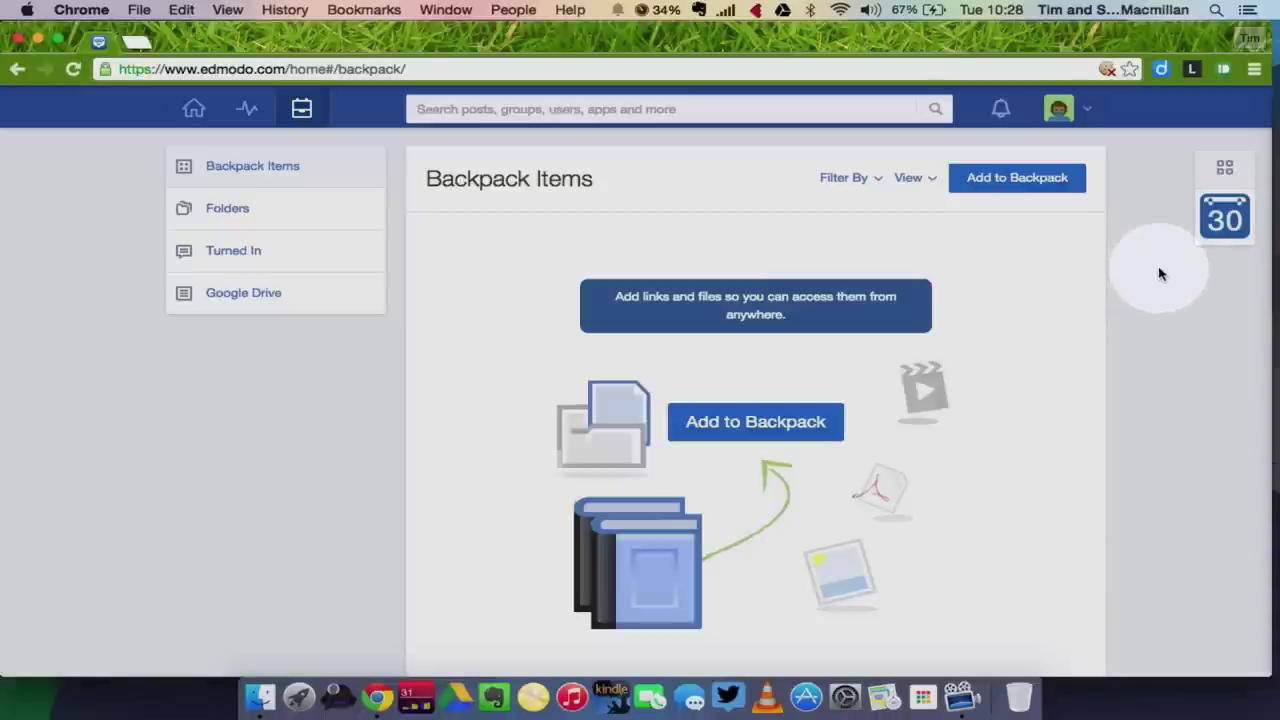
left_click(1226, 216)
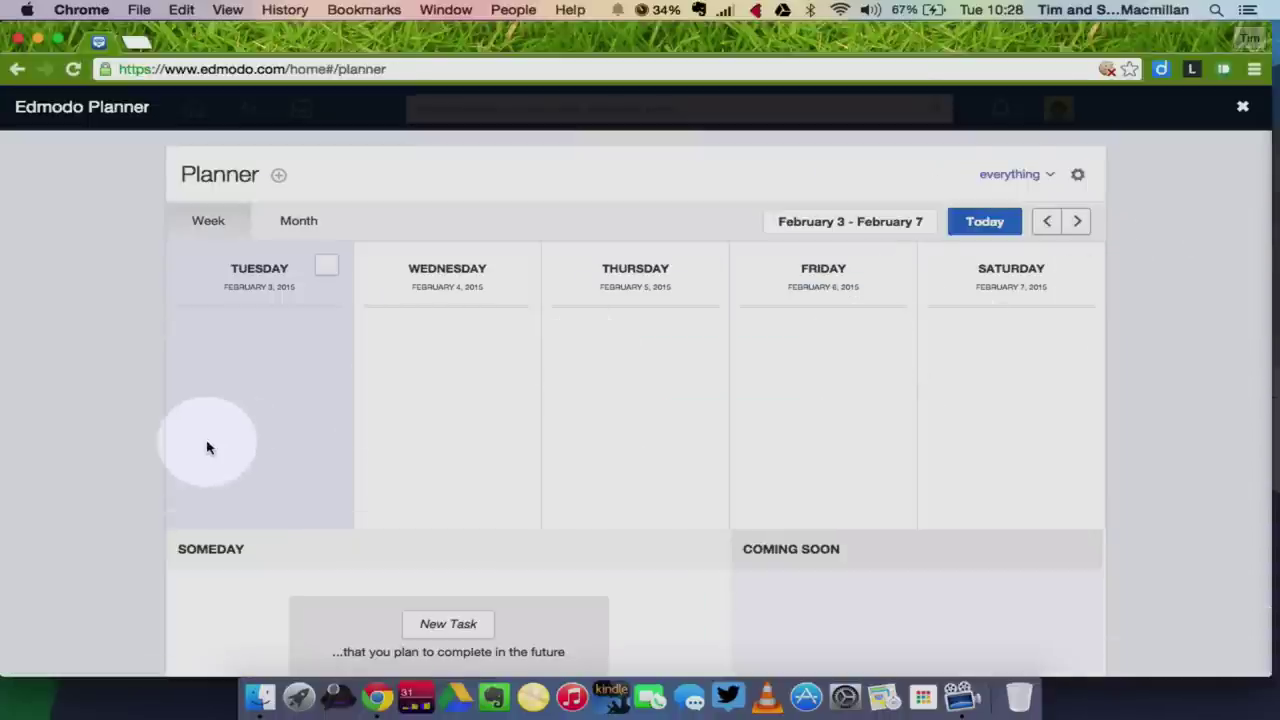
scroll(80, 452, "down", 3)
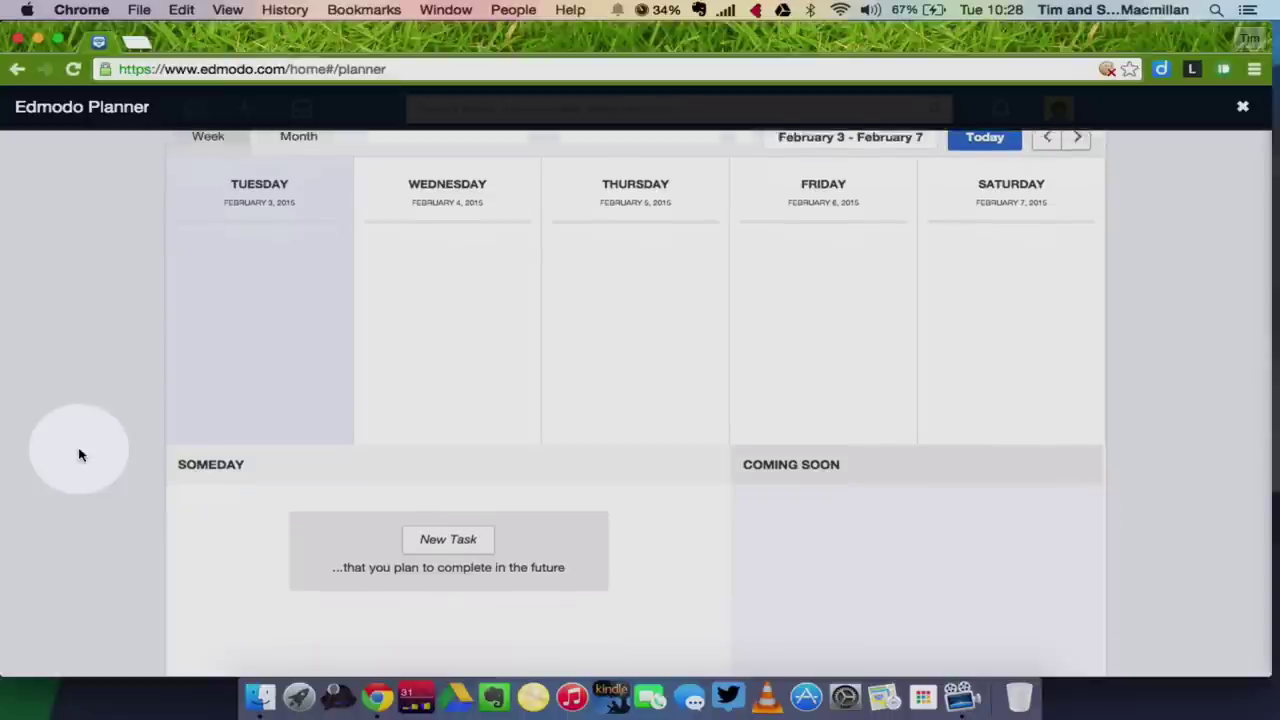
scroll(80, 455, "up", 2)
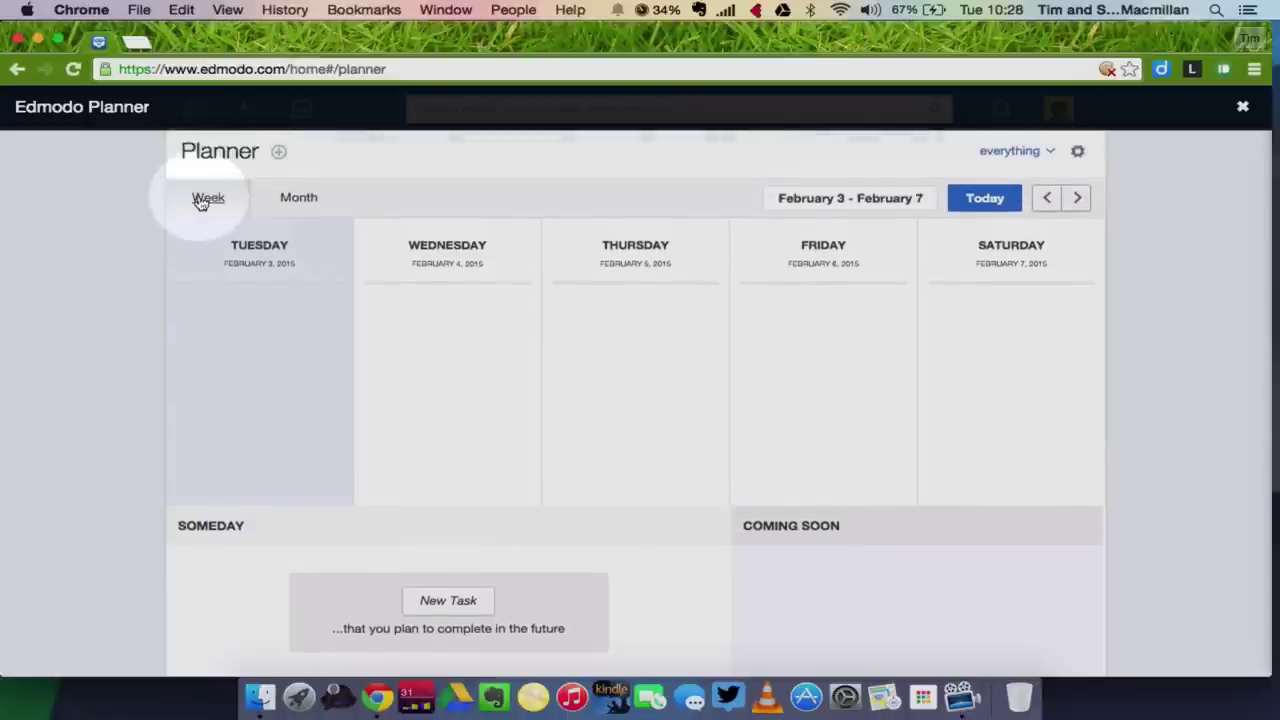
left_click(300, 203)
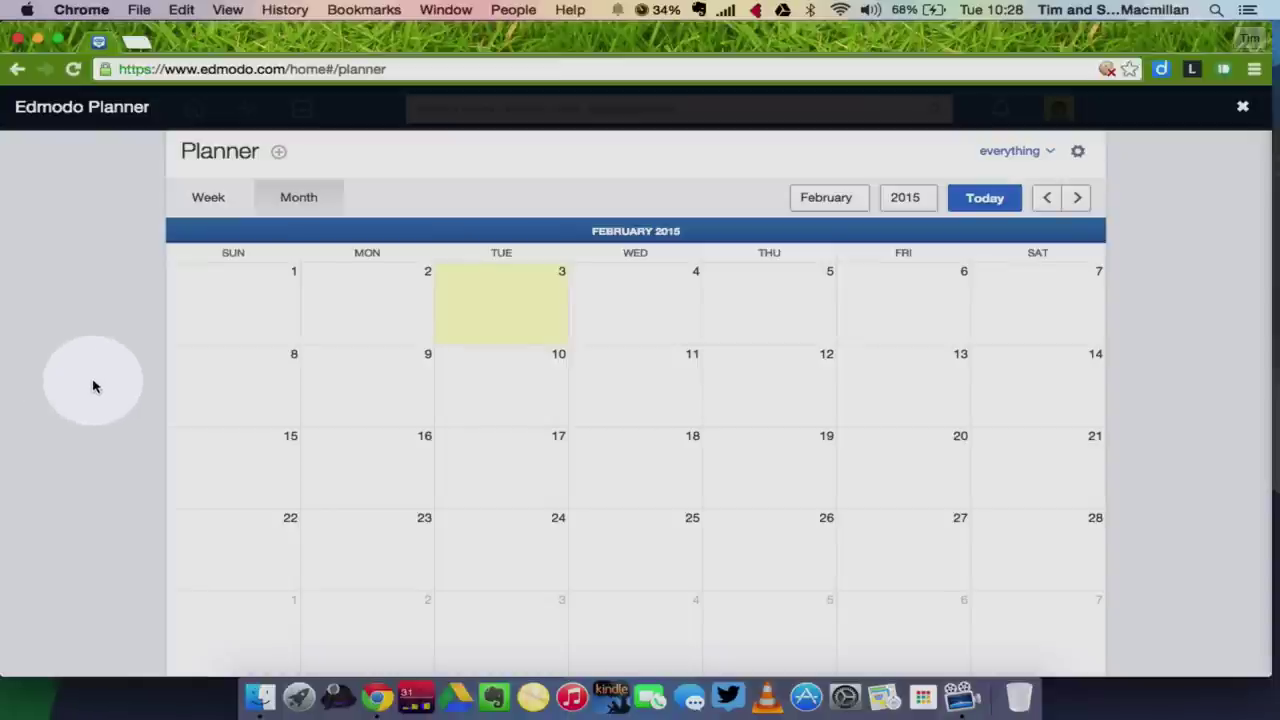
scroll(100, 419, "down", 1)
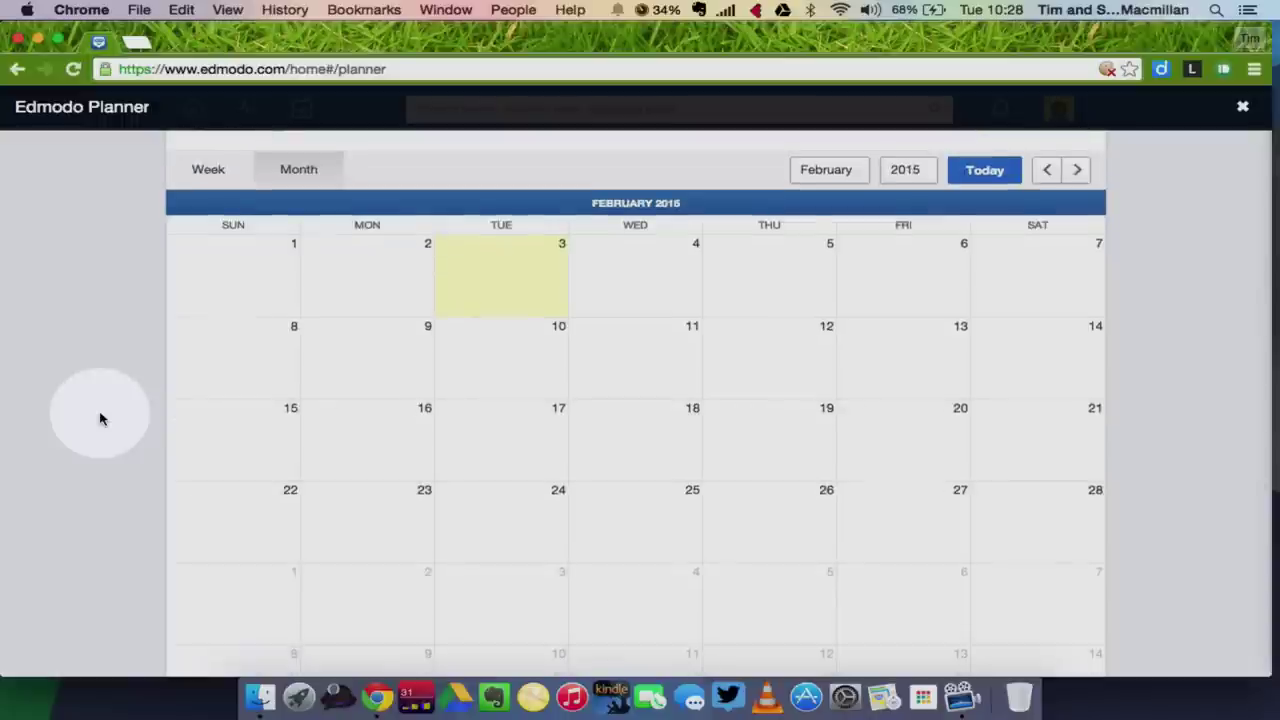
scroll(100, 419, "up", 2)
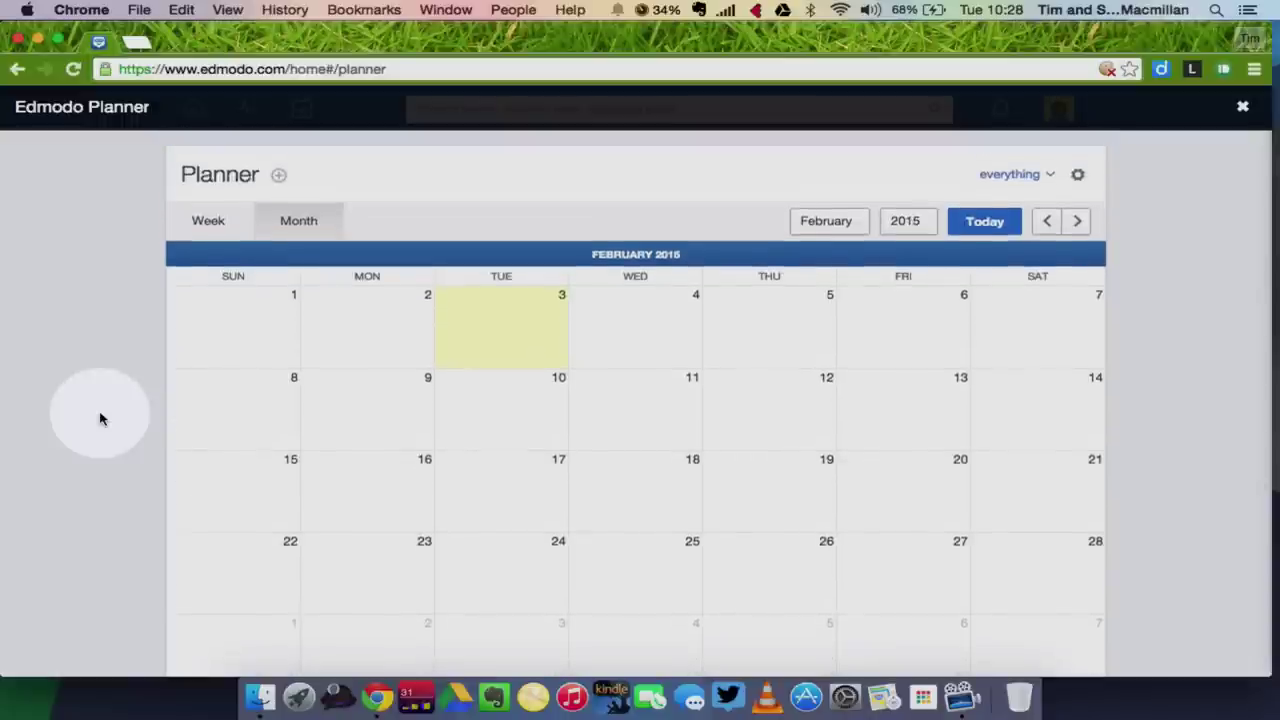
left_click(1243, 110)
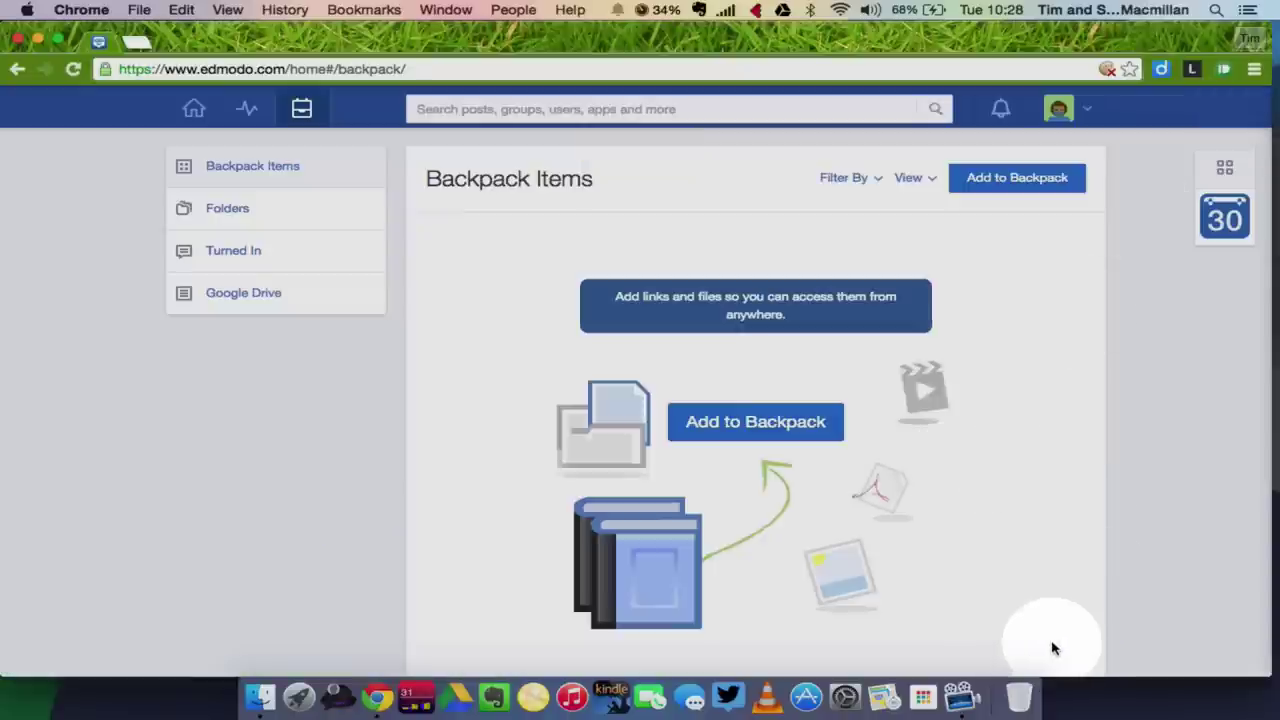
left_click(956, 704)
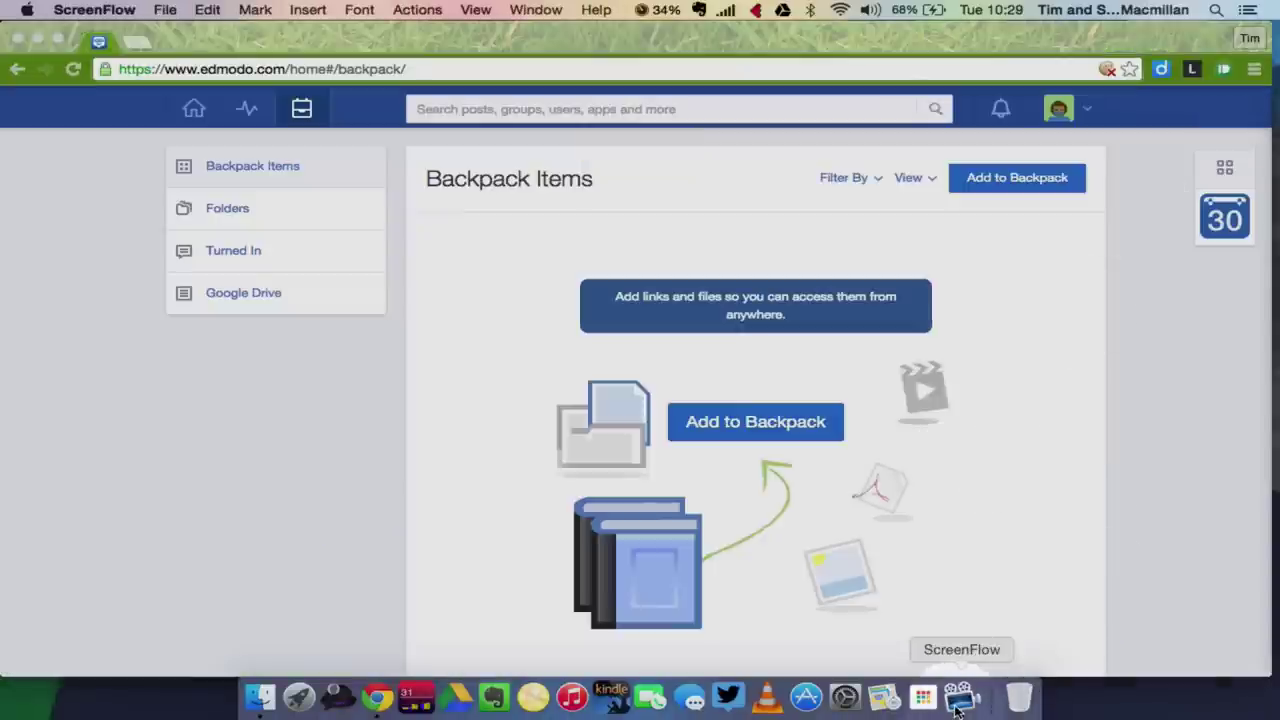